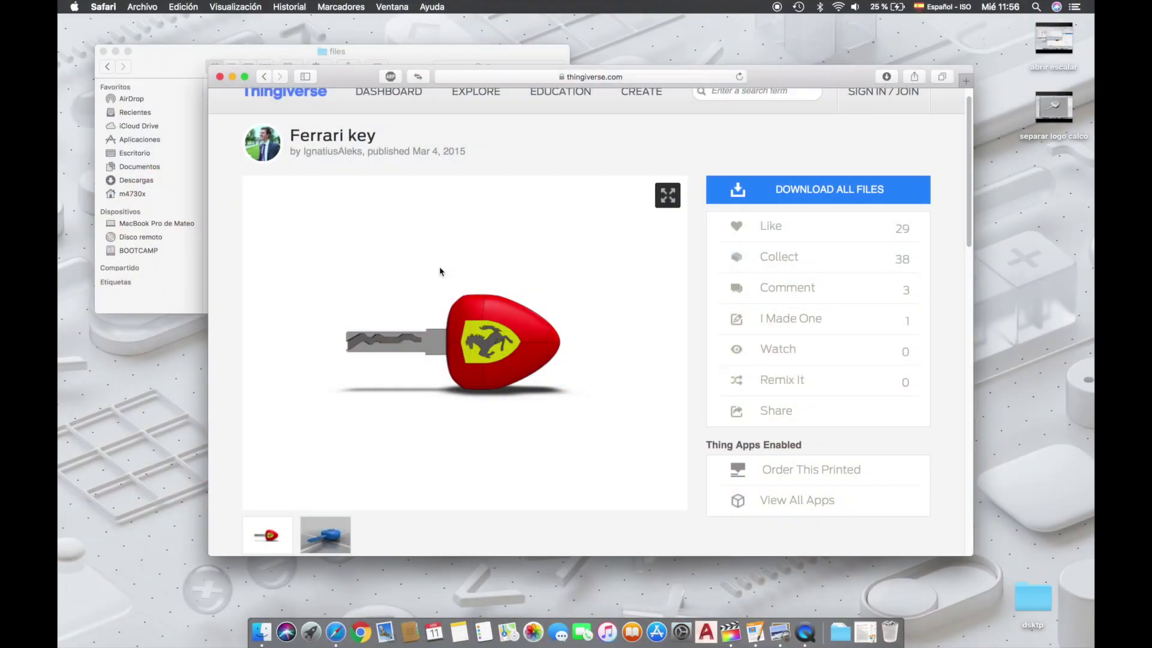
Step: Look over the Ferrari key model's Thingiverse page, including its preview image and details section
{"action": "scroll", "coordinate": [453, 265], "scroll_direction": "down", "scroll_amount": 3}
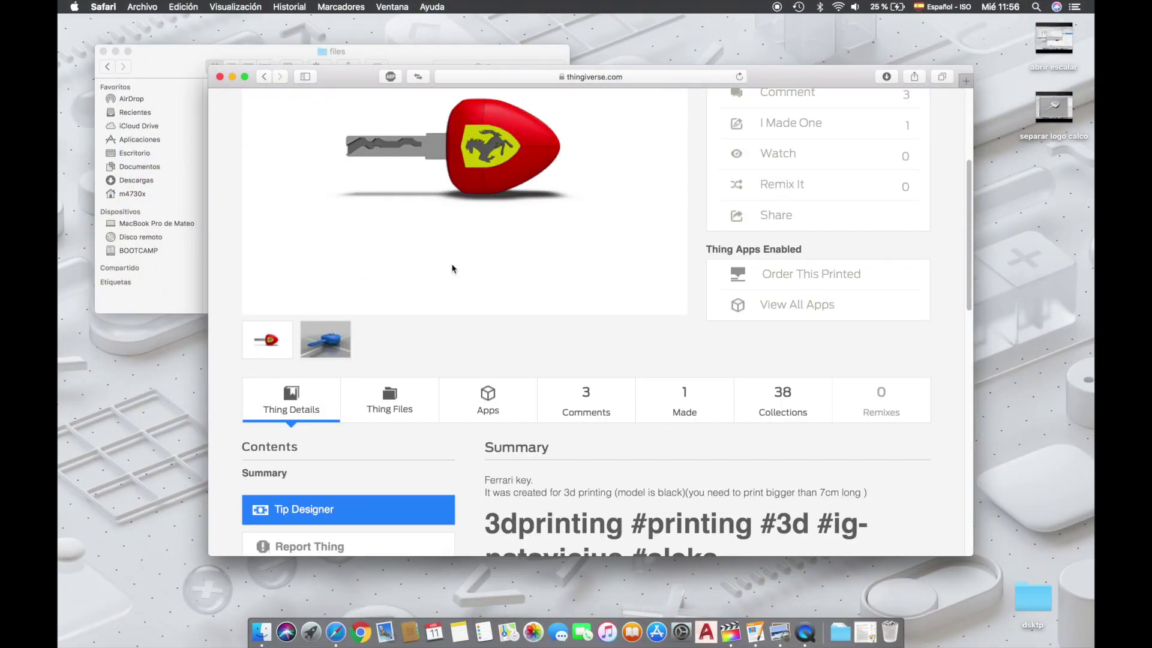
{"action": "scroll", "coordinate": [459, 265], "scroll_direction": "up", "scroll_amount": 2}
{"action": "left_click", "coordinate": [328, 449]}
{"action": "scroll", "coordinate": [465, 375], "scroll_direction": "up", "scroll_amount": 2}
{"action": "left_click", "coordinate": [624, 186]}
{"action": "left_click_drag", "start_coordinate": [552, 294], "coordinate": [442, 155]}
{"action": "scroll", "coordinate": [516, 291], "scroll_direction": "up", "scroll_amount": 3}
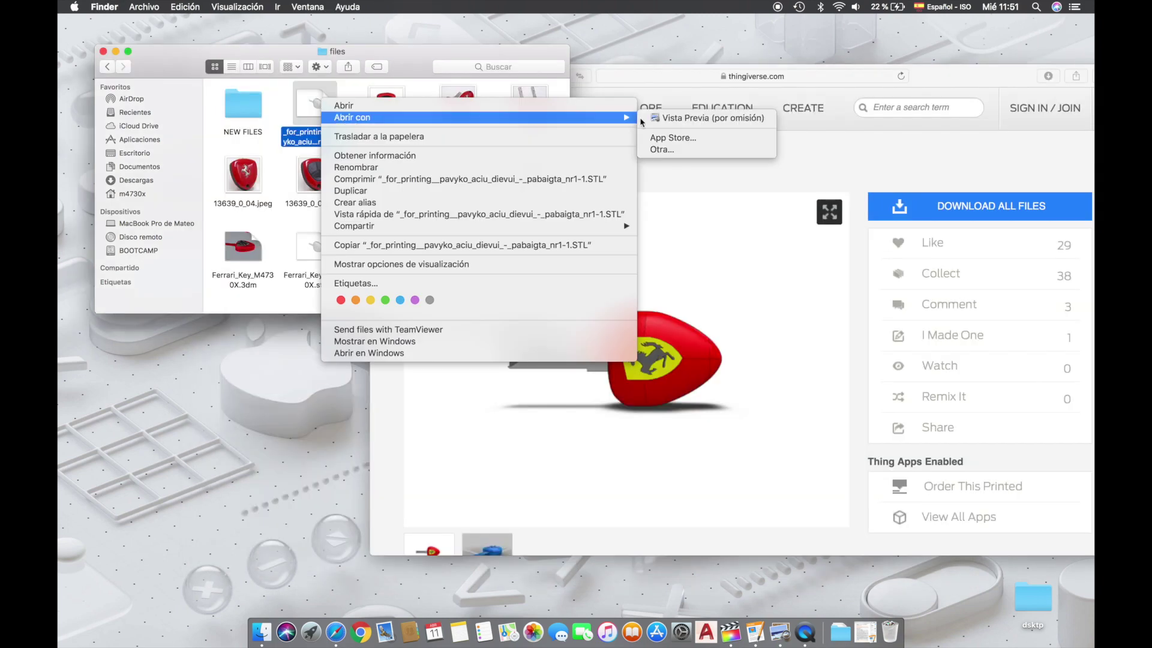
Step: Open the file _for_printing__pavyko_aciu_dievui_-_pabaigta_nr1-1.STL in Rhinoceros, accepting the import options
{"action": "left_click", "coordinate": [661, 149]}
{"action": "left_click", "coordinate": [498, 228]}
{"action": "left_click", "coordinate": [767, 408]}
{"action": "left_click", "coordinate": [456, 444]}
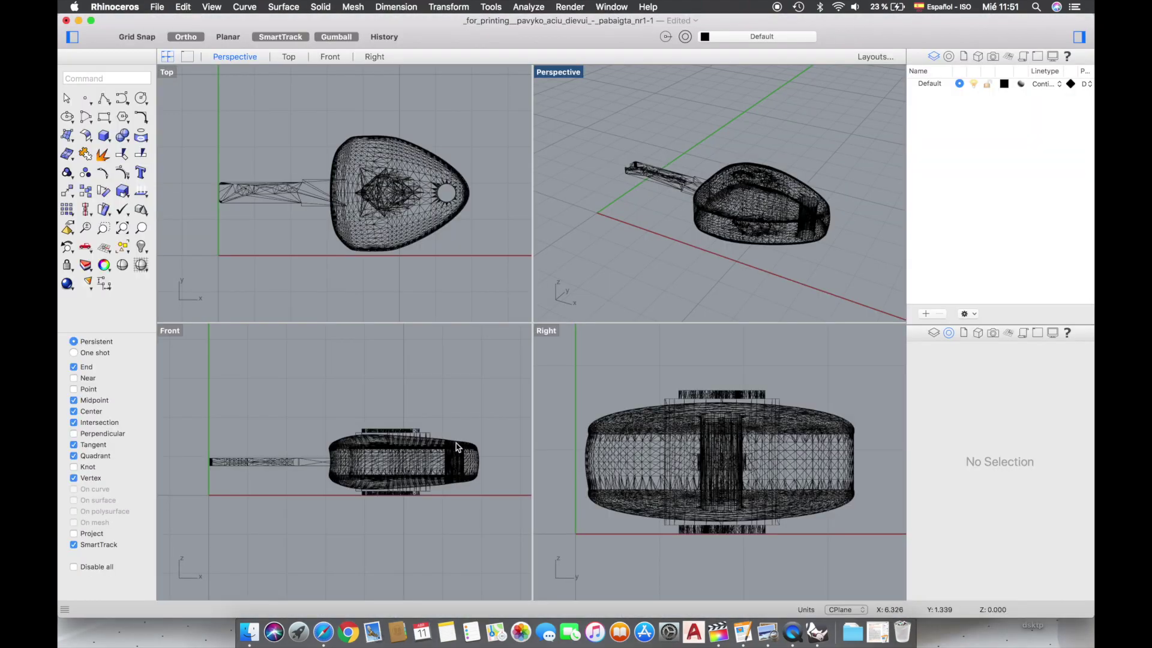
Step: Scale all the key meshes up from a reference point on the red X axis, entering 30 as the new reference length
{"action": "left_click", "coordinate": [211, 7]}
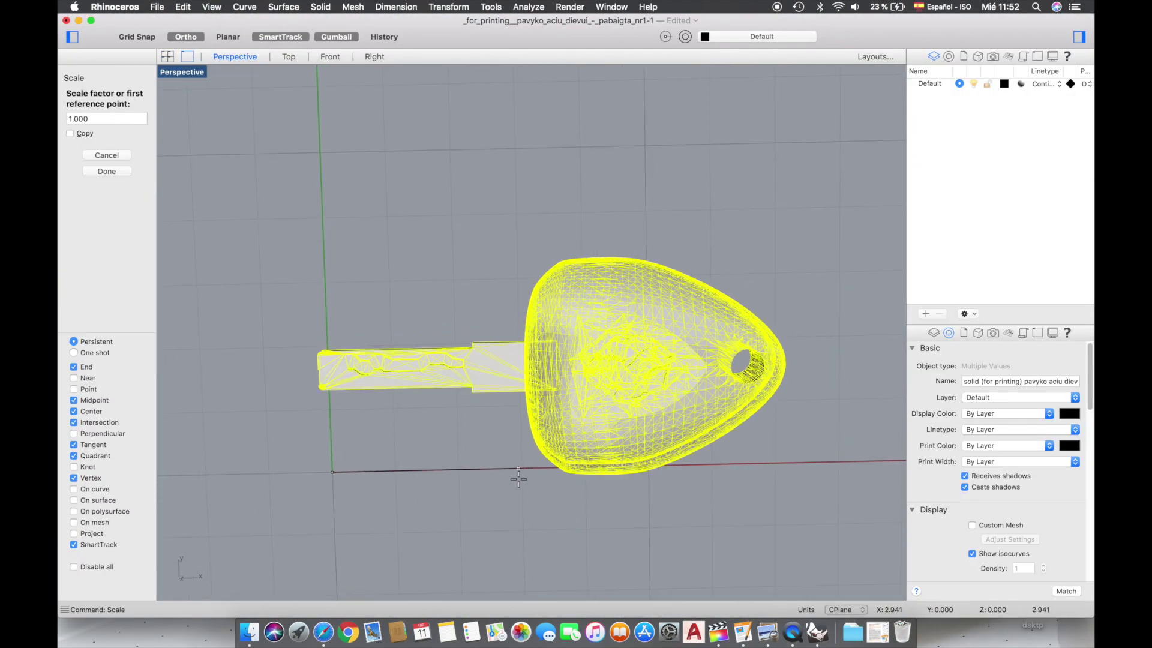
{"action": "left_click", "coordinate": [518, 473]}
{"action": "type", "text": "30"}
{"action": "key", "text": "Return"}
{"action": "scroll", "coordinate": [510, 296], "scroll_direction": "down", "scroll_amount": 20}
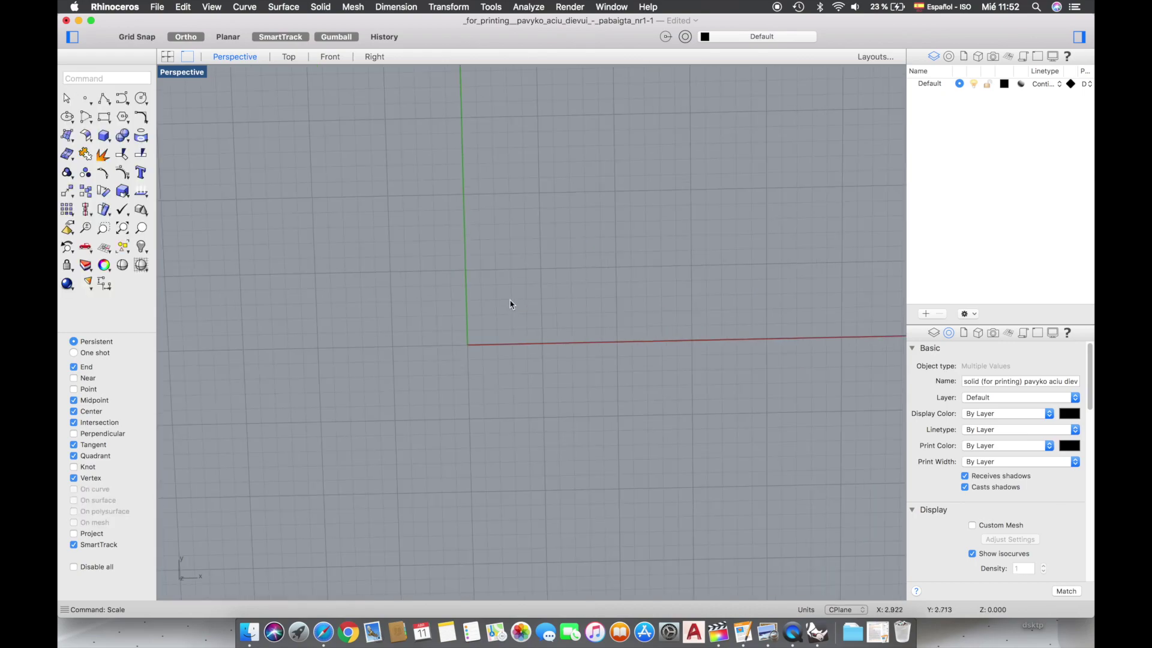
Step: Inspect the scaled key from both sides and render the perspective view
{"action": "scroll", "coordinate": [591, 267], "scroll_direction": "up", "scroll_amount": 6}
{"action": "right_click_drag", "start_coordinate": [579, 354], "coordinate": [494, 415], "text": "shift"}
{"action": "left_click", "coordinate": [489, 378]}
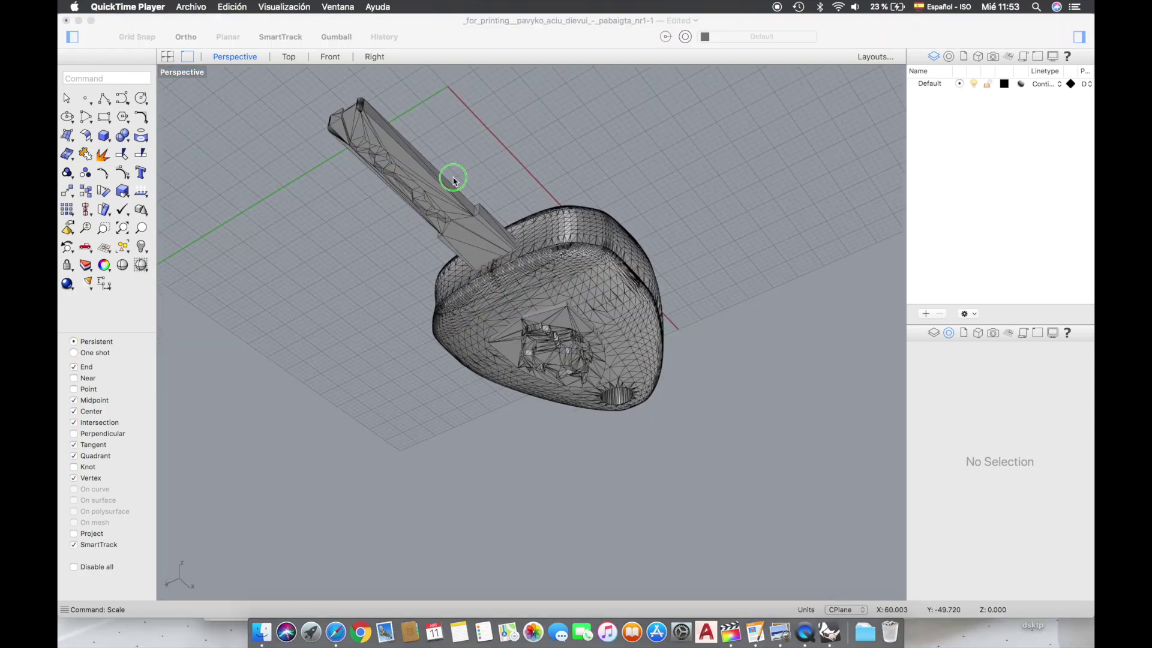
{"action": "right_click_drag", "start_coordinate": [456, 174], "coordinate": [450, 275]}
{"action": "right_click_drag", "start_coordinate": [270, 261], "coordinate": [344, 271]}
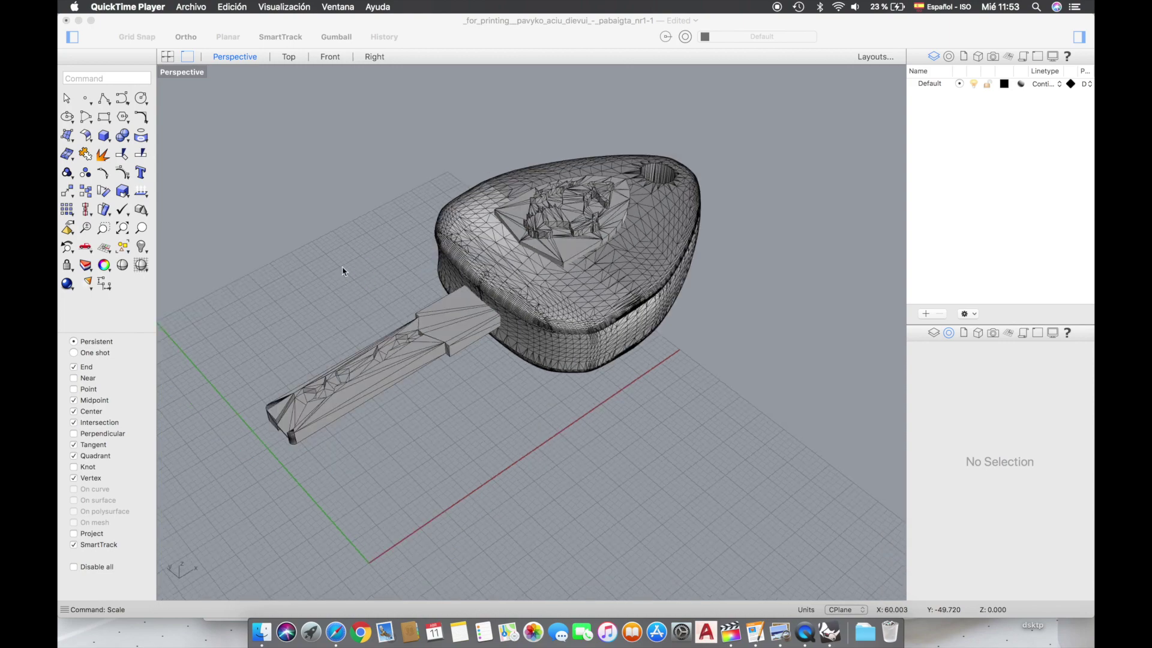
{"action": "left_click", "coordinate": [67, 284]}
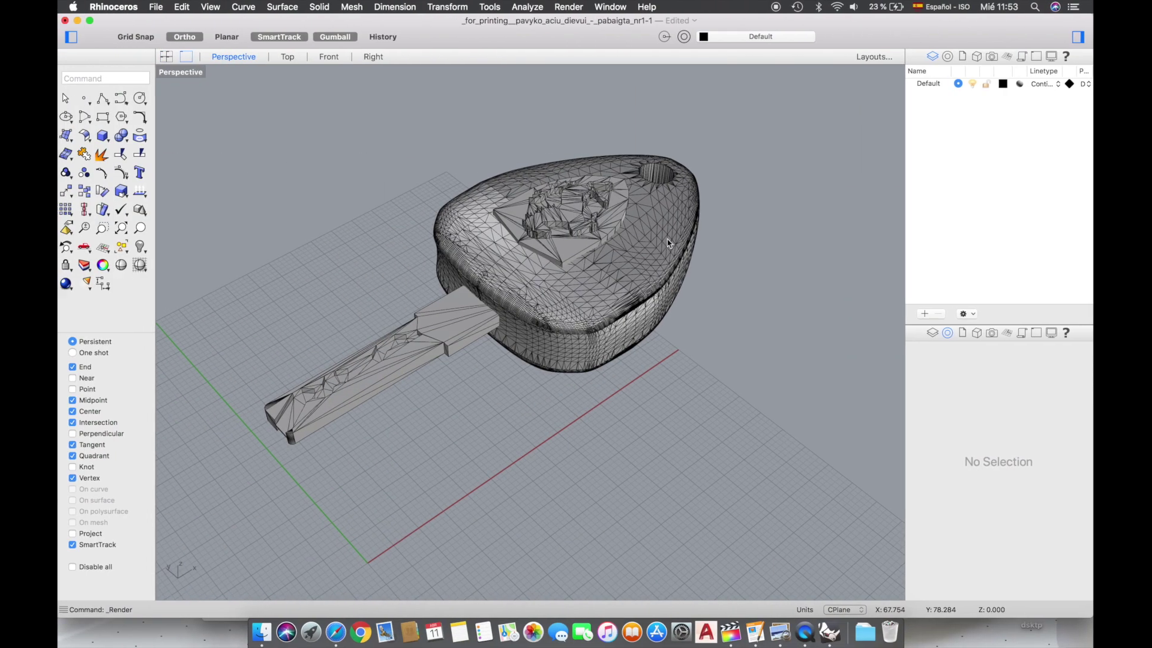
Step: Select the key's head and blade in turn to check how the model is split into meshes
{"action": "right_click_drag", "start_coordinate": [741, 263], "coordinate": [648, 279]}
{"action": "left_click", "coordinate": [467, 270]}
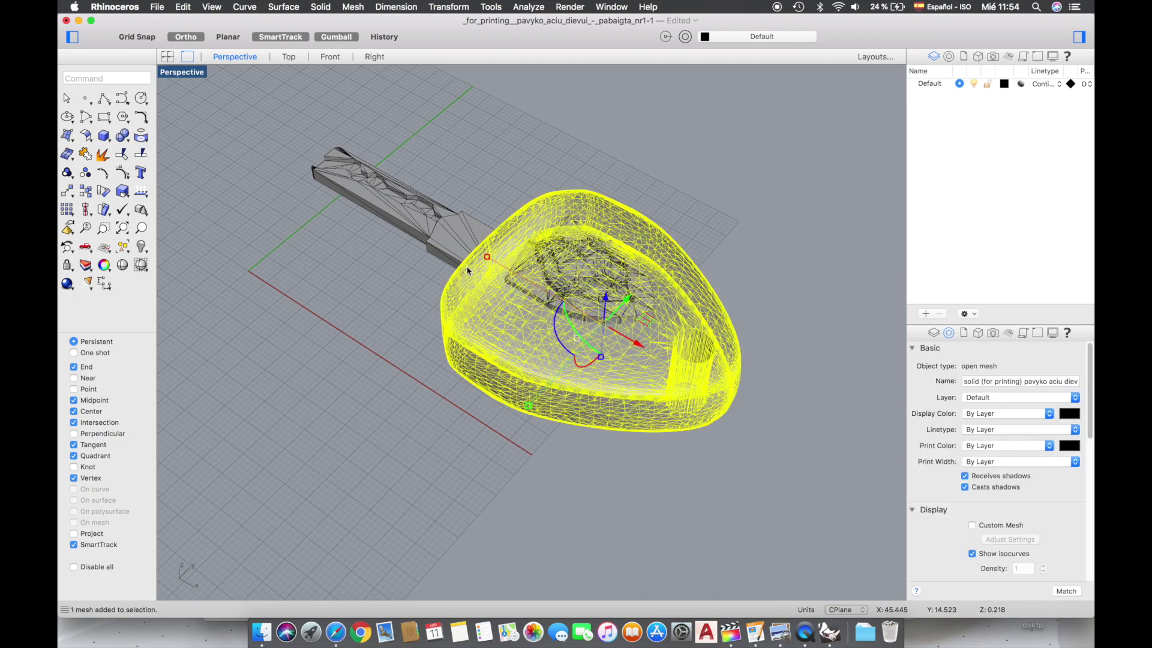
{"action": "left_click", "coordinate": [451, 239]}
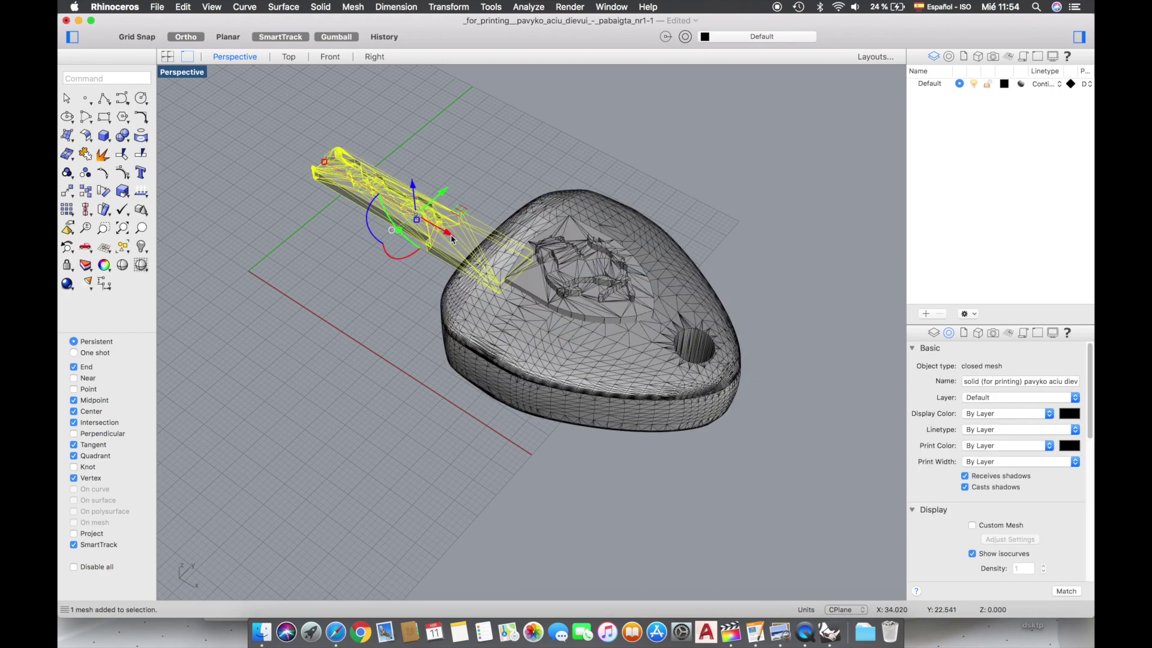
Step: Copy the shield-shaped logo mesh from the key head to an empty spot beside the key
{"action": "left_click", "coordinate": [569, 264]}
{"action": "scroll", "coordinate": [566, 259], "scroll_direction": "down", "scroll_amount": 5}
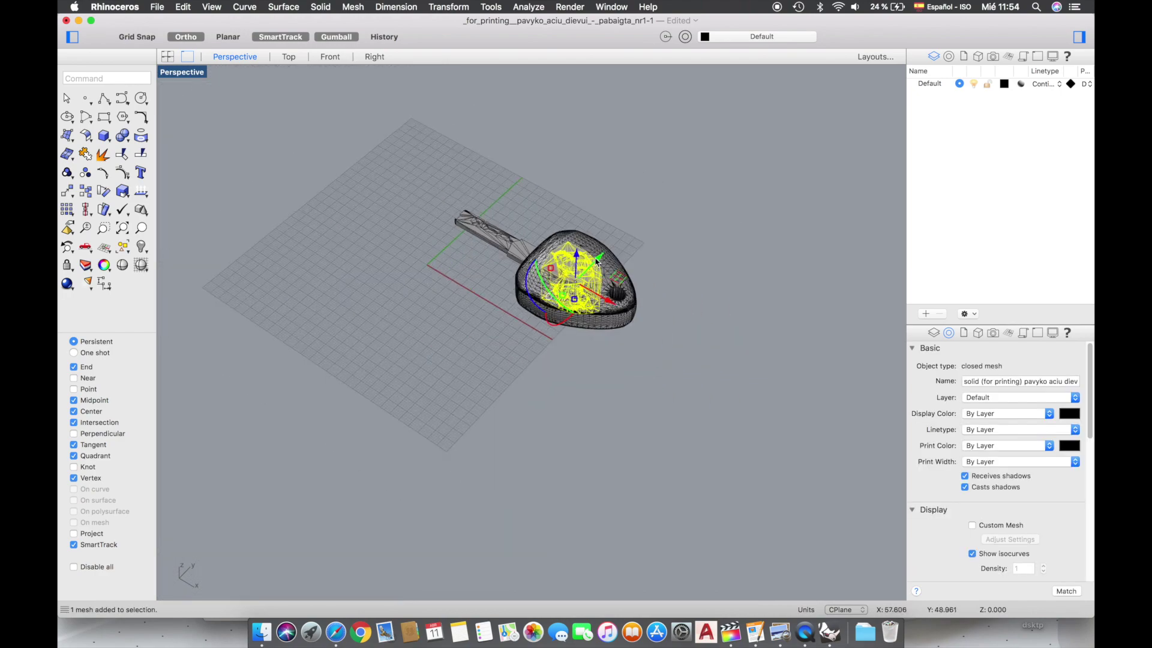
{"action": "key", "text": "Return"}
{"action": "left_click", "coordinate": [709, 370]}
{"action": "left_click", "coordinate": [783, 283]}
{"action": "key", "text": "Return"}
{"action": "left_click", "coordinate": [723, 198]}
{"action": "right_click_drag", "start_coordinate": [735, 215], "coordinate": [729, 292]}
{"action": "scroll", "coordinate": [727, 273], "scroll_direction": "up", "scroll_amount": 8}
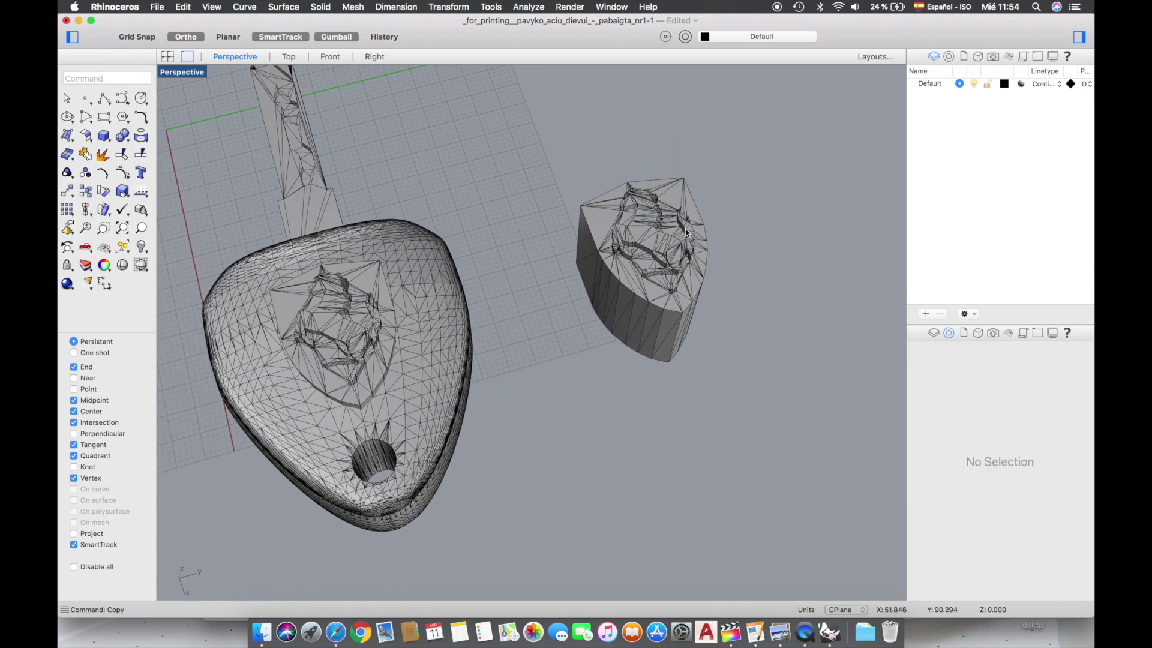
Step: Trace the edge of the copied horse logo with a polyline on the red trace layer
{"action": "scroll", "coordinate": [687, 232], "scroll_direction": "up", "scroll_amount": 3}
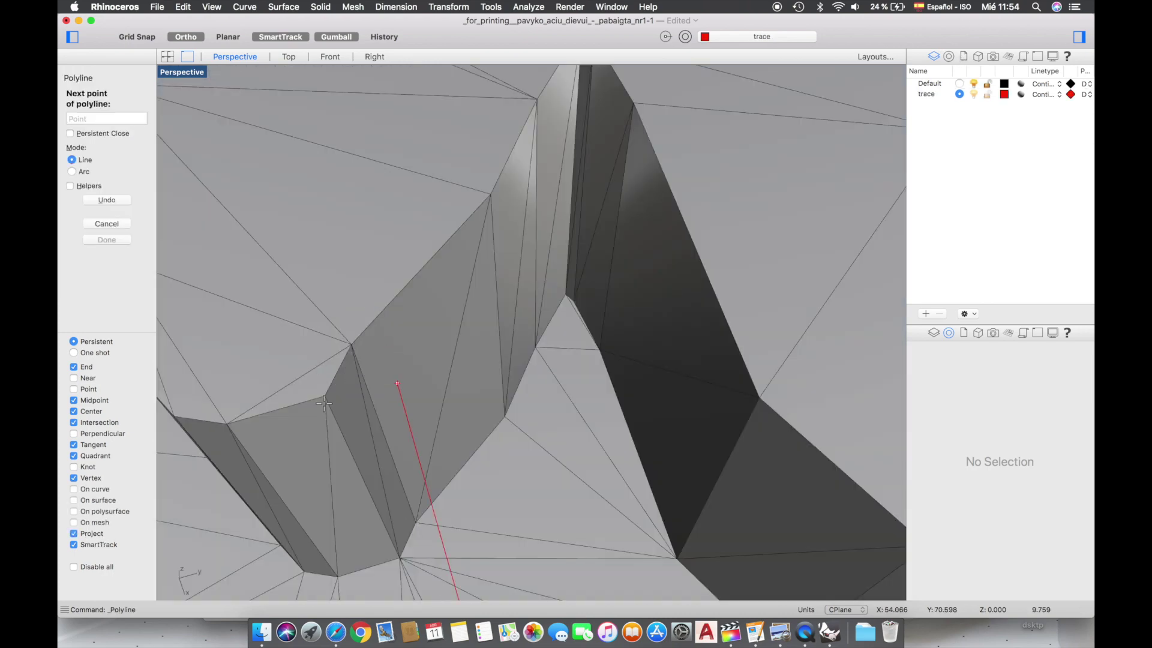
{"action": "left_click", "coordinate": [373, 356]}
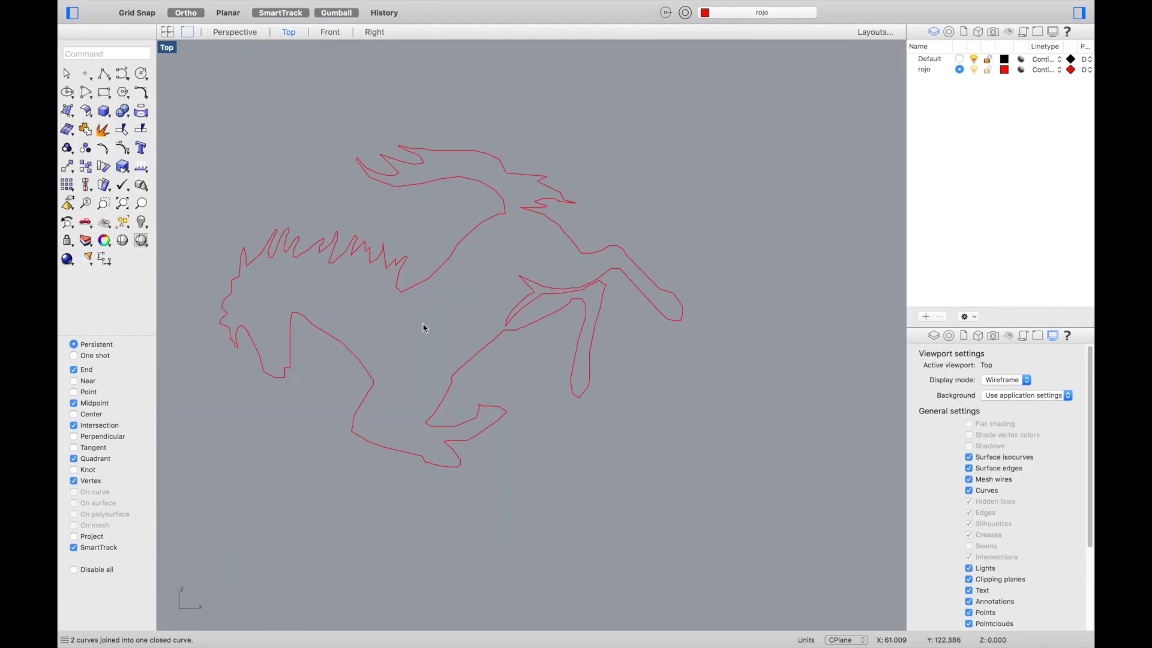
Step: With Ortho off, draw a polyline from the horse's outer offset outline along the underside of the tail
{"action": "scroll", "coordinate": [422, 323], "scroll_direction": "down", "scroll_amount": 8}
{"action": "scroll", "coordinate": [423, 323], "scroll_direction": "down", "scroll_amount": 2}
{"action": "scroll", "coordinate": [447, 336], "scroll_direction": "up", "scroll_amount": 12}
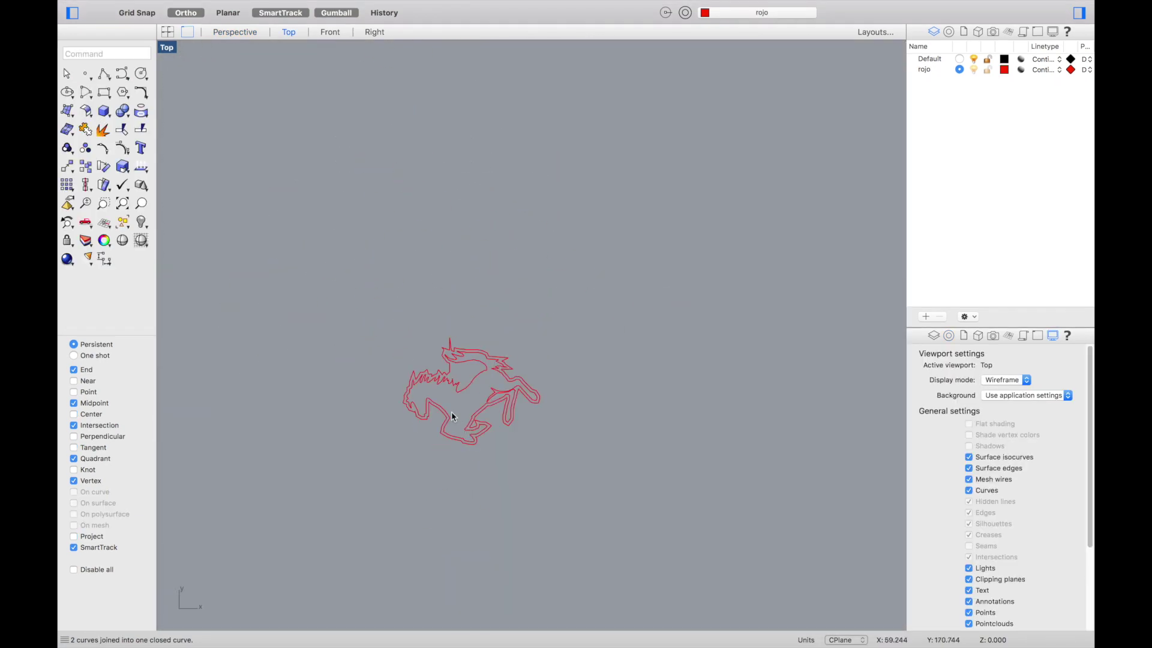
{"action": "scroll", "coordinate": [446, 293], "scroll_direction": "up", "scroll_amount": 2}
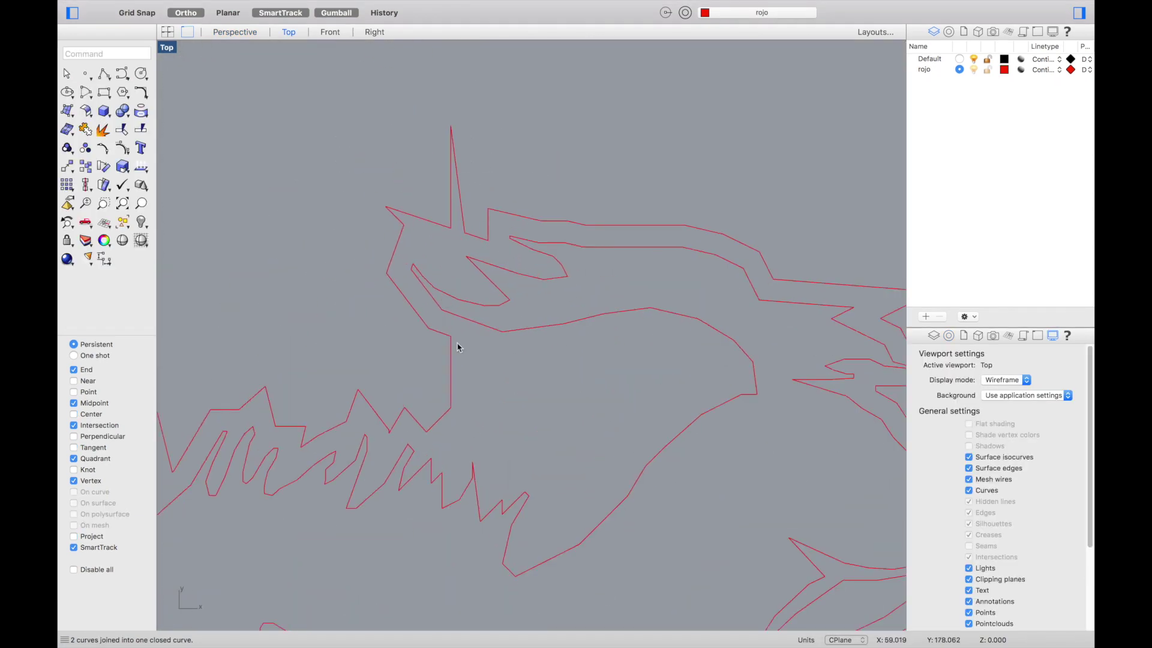
{"action": "left_click", "coordinate": [104, 73]}
{"action": "left_click", "coordinate": [450, 336]}
{"action": "key", "text": "F8"}
{"action": "left_click", "coordinate": [495, 350]}
{"action": "left_click", "coordinate": [537, 351]}
{"action": "left_click", "coordinate": [601, 335]}
{"action": "left_click", "coordinate": [640, 332]}
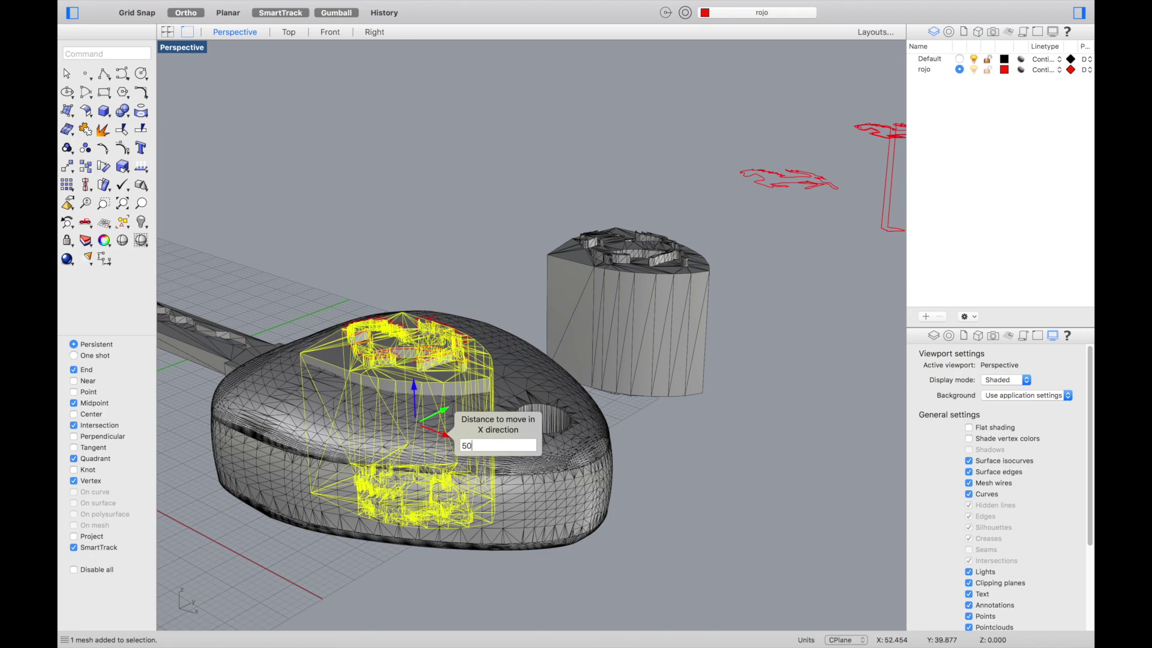
Step: Move the original logo mesh out of the key head by 50 in the X direction
{"action": "key", "text": "Return"}
{"action": "left_click", "coordinate": [495, 294]}
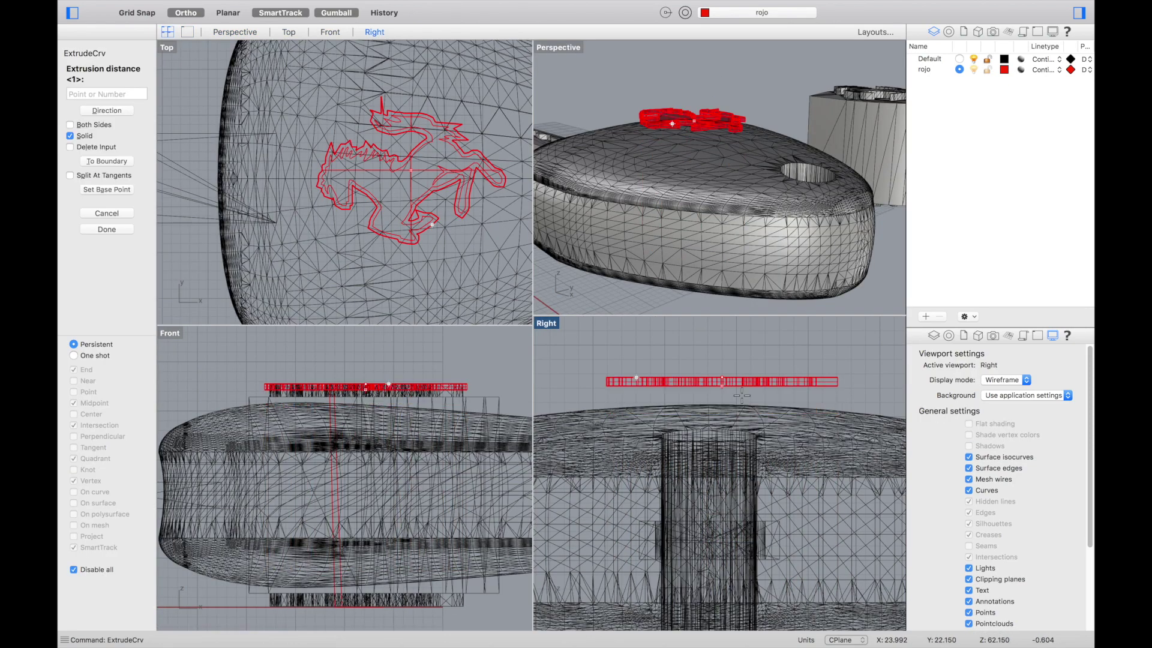
Step: Extrude the outer horse outline into a solid reaching into the key head and subtract it with MeshBooleanDifference
{"action": "left_click", "coordinate": [720, 358]}
{"action": "left_click", "coordinate": [610, 393]}
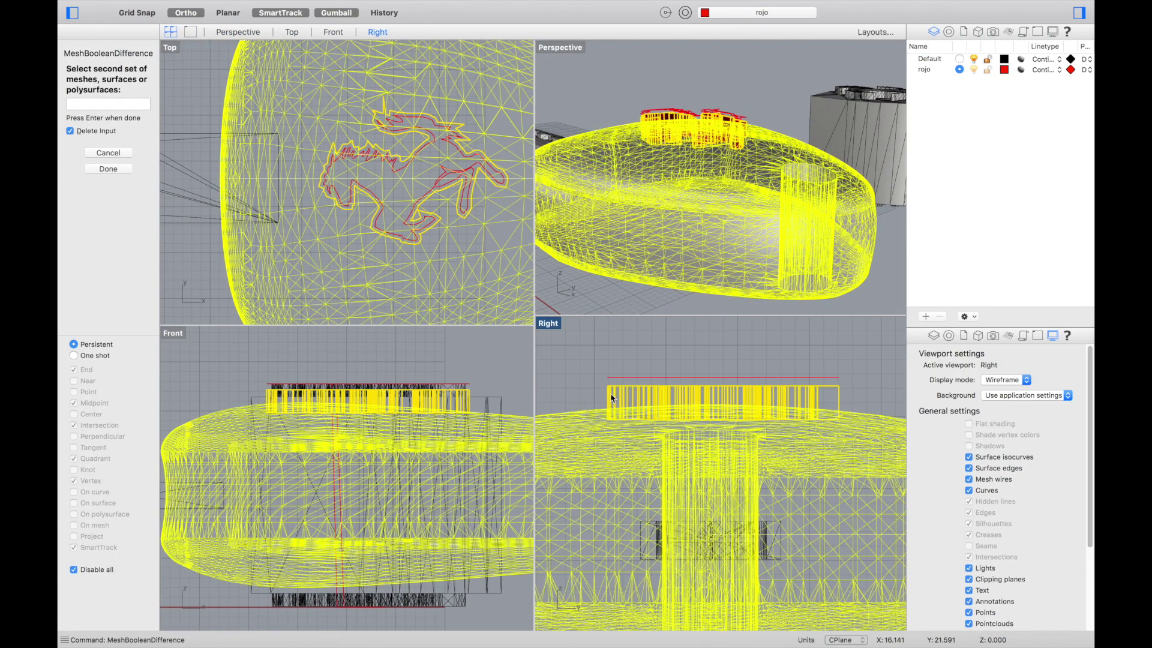
{"action": "key", "text": "Return"}
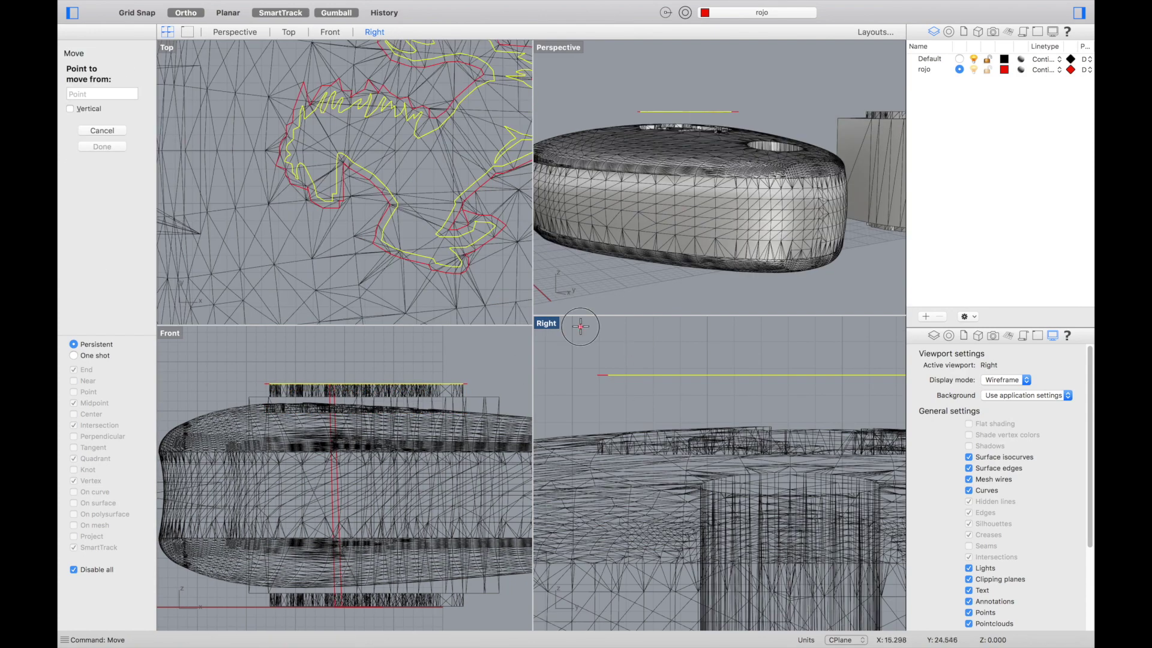
Step: Move the inner horse outline down into the recess in the key head and extrude it upward as a solid
{"action": "left_click", "coordinate": [580, 326]}
{"action": "left_click", "coordinate": [580, 407]}
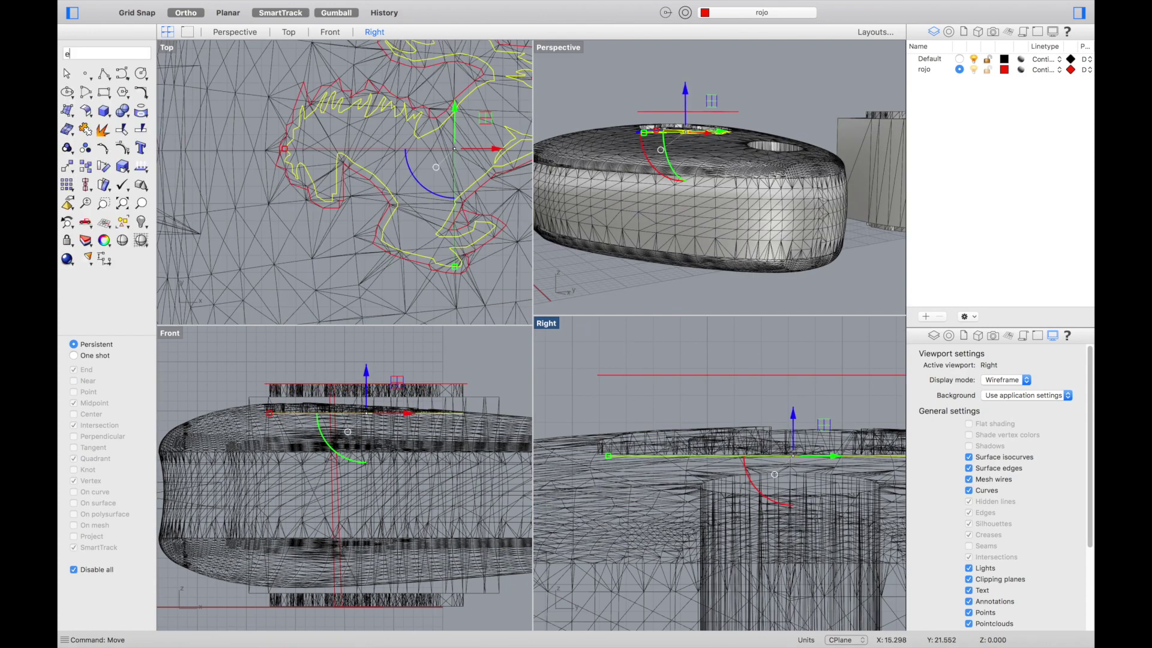
{"action": "type", "text": "ExtractWireframe"}
{"action": "key", "text": "Return"}
{"action": "key", "text": "Escape"}
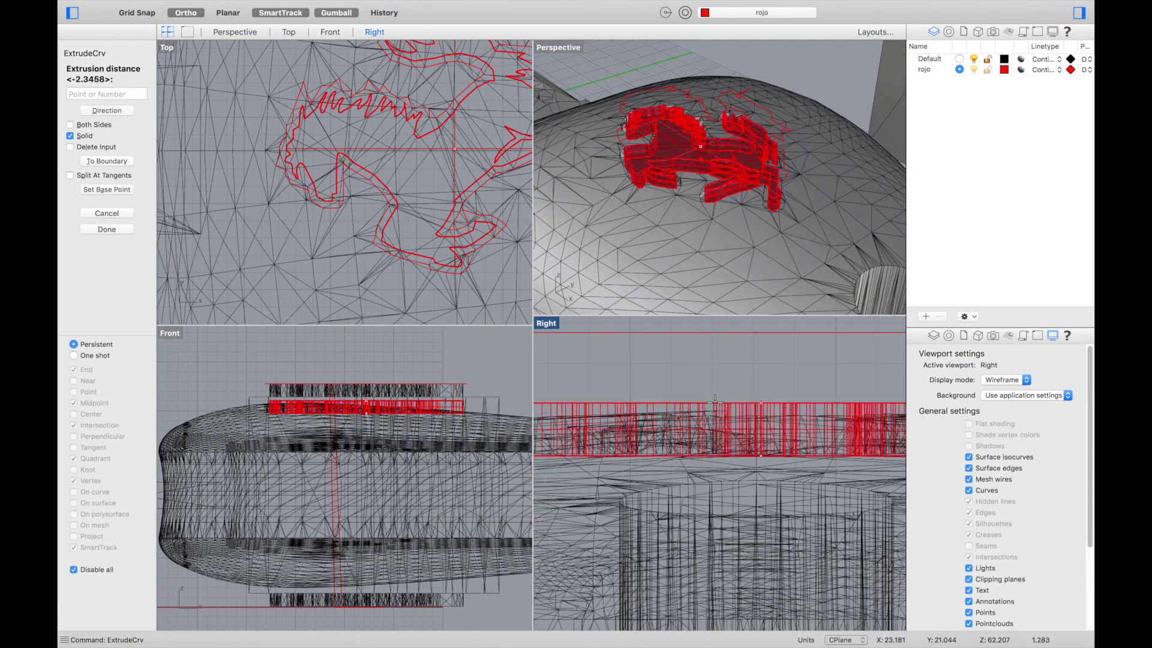
{"action": "key", "text": "Return"}
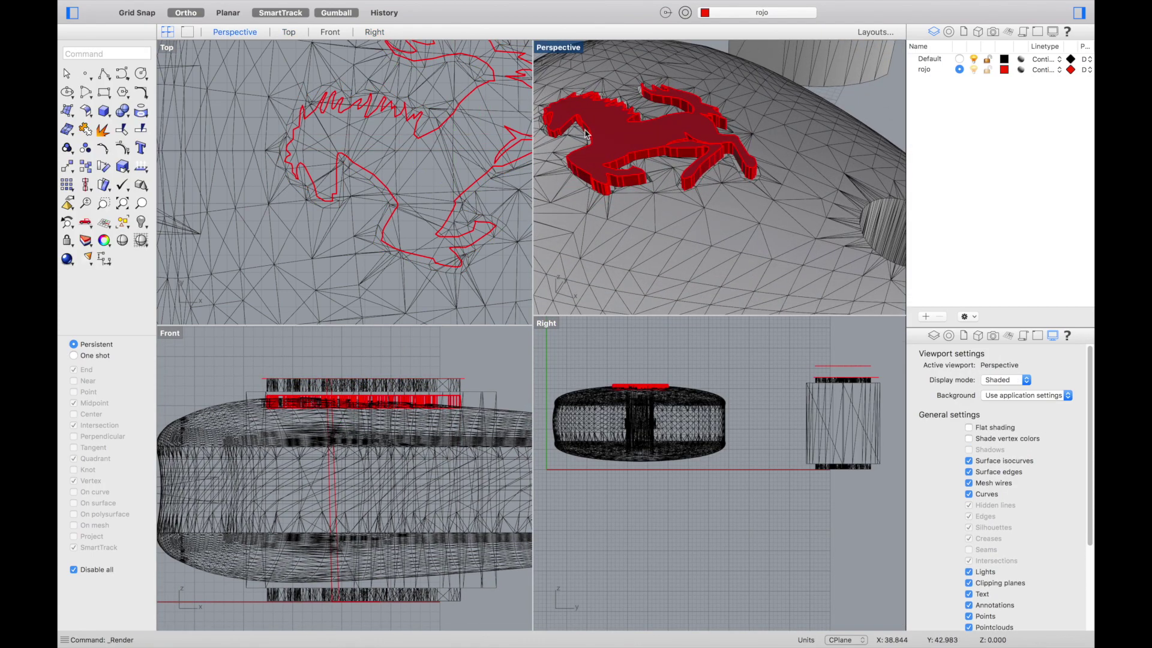
Step: Render the perspective view to check the raised horse logo on the key head, and close the render
{"action": "right_click_drag", "start_coordinate": [585, 133], "coordinate": [638, 156], "text": "shift"}
{"action": "key", "text": "Return"}
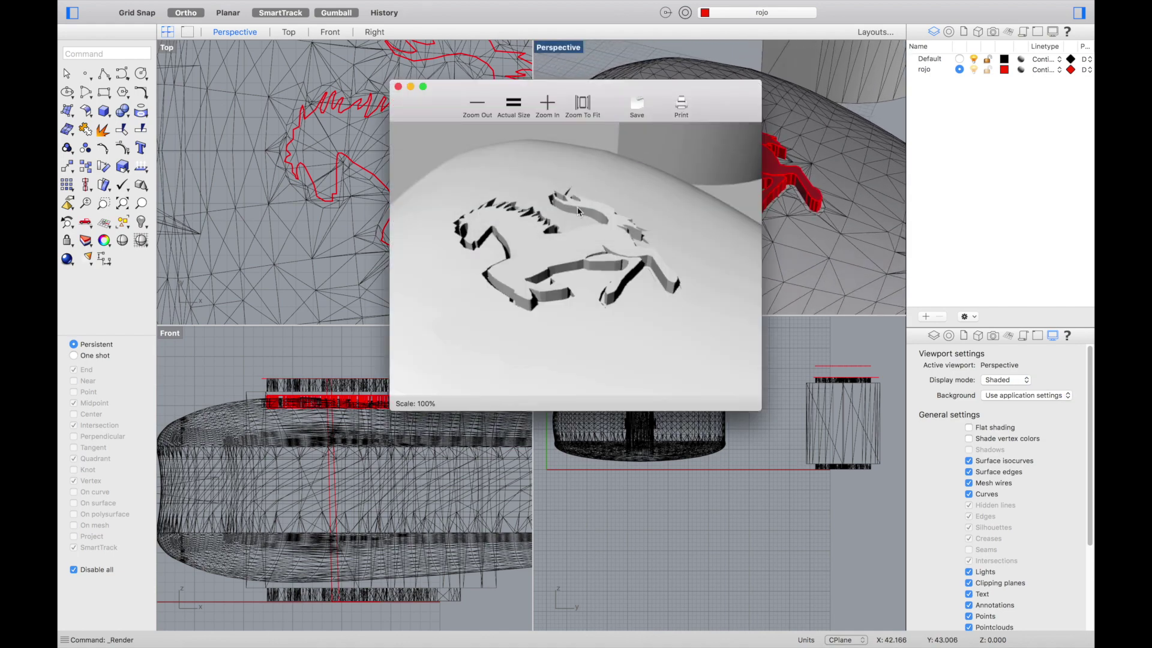
{"action": "left_click", "coordinate": [399, 88]}
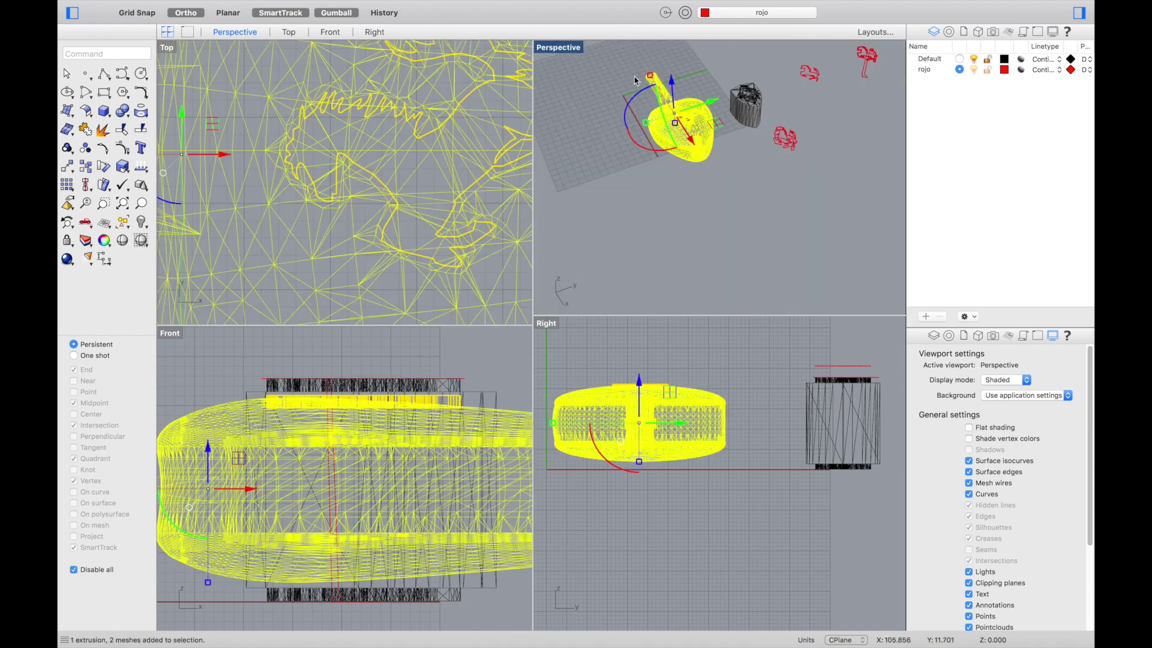
Step: Copy the key head, blade and horse extrusion to a spare location away from the original
{"action": "type", "text": "copy"}
{"action": "key", "text": "Return"}
{"action": "scroll", "coordinate": [647, 209], "scroll_direction": "down", "scroll_amount": 9}
{"action": "left_click", "coordinate": [645, 210]}
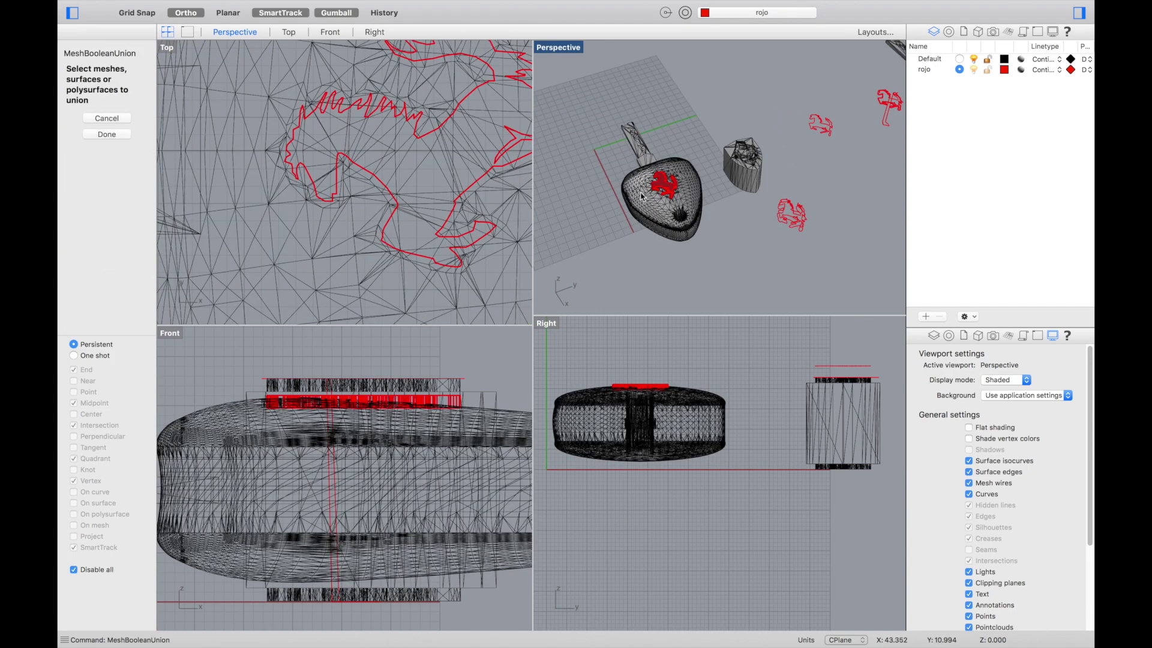
Step: Join the original key head, horse logo and blade into one mesh with MeshBooleanUnion
{"action": "scroll", "coordinate": [655, 174], "scroll_direction": "up", "scroll_amount": 2}
{"action": "left_click", "coordinate": [685, 180]}
{"action": "left_click", "coordinate": [655, 144]}
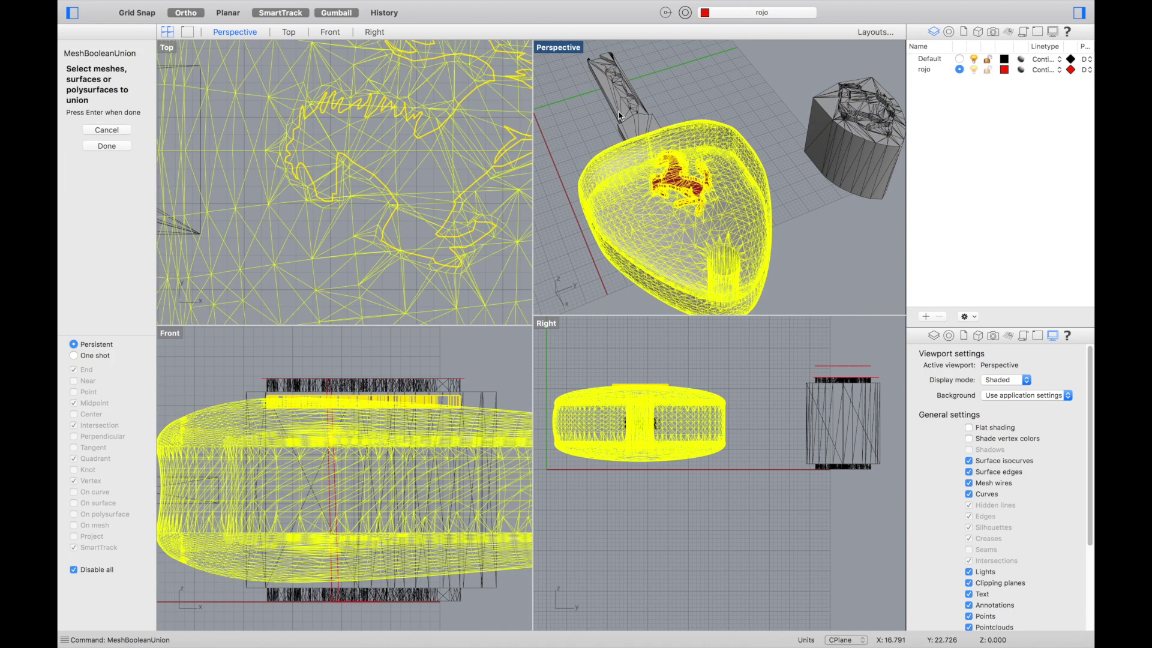
{"action": "left_click", "coordinate": [640, 124]}
{"action": "key", "text": "Return"}
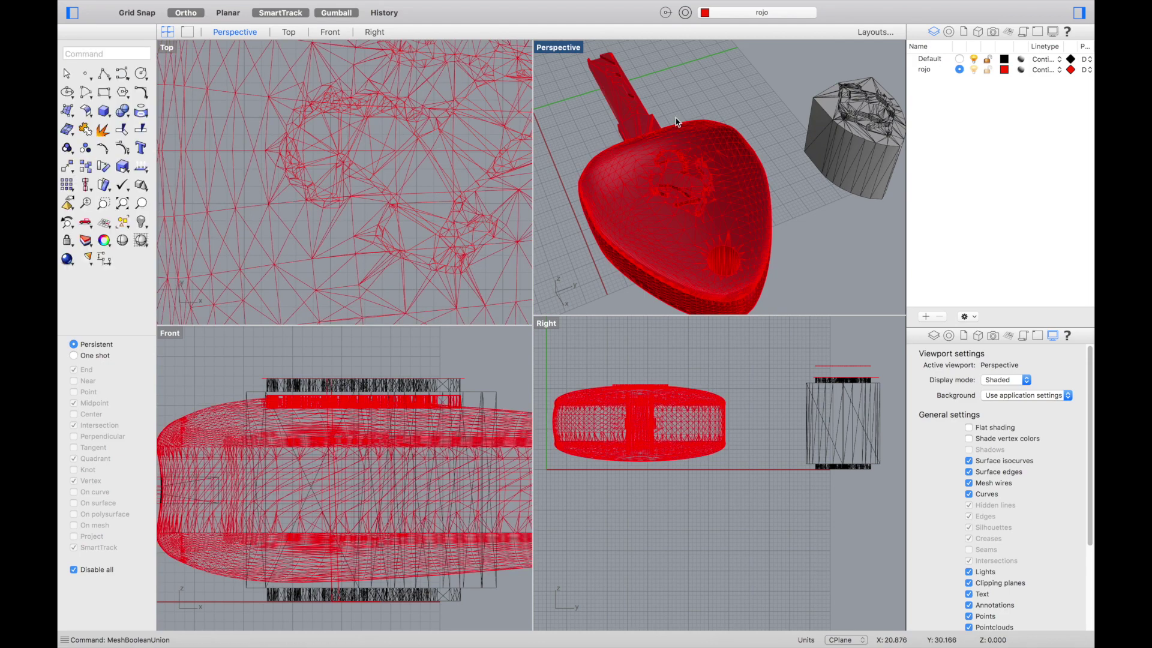
{"action": "scroll", "coordinate": [693, 187], "scroll_direction": "up", "scroll_amount": 5}
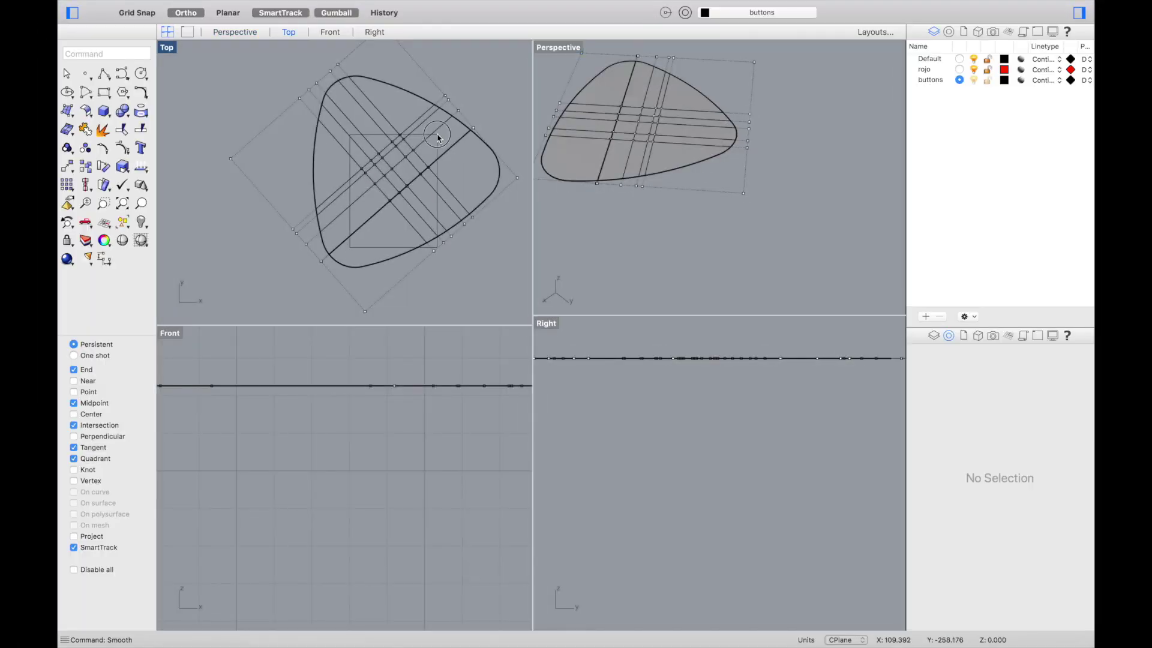
Step: Raise the central control points of the rounded triangular button surface slightly in the Front view
{"action": "left_click_drag", "start_coordinate": [351, 210], "coordinate": [437, 133]}
{"action": "scroll", "coordinate": [360, 477], "scroll_direction": "down", "scroll_amount": 4}
{"action": "left_click_drag", "start_coordinate": [362, 382], "coordinate": [362, 378]}
{"action": "key", "text": "Escape"}
Step: Smooth the surface's central control points in X, Y and Z with fixed boundaries and a smooth factor of 0.20
{"action": "type", "text": "Smooth"}
{"action": "key", "text": "Return"}
{"action": "left_click_drag", "start_coordinate": [599, 145], "coordinate": [678, 90]}
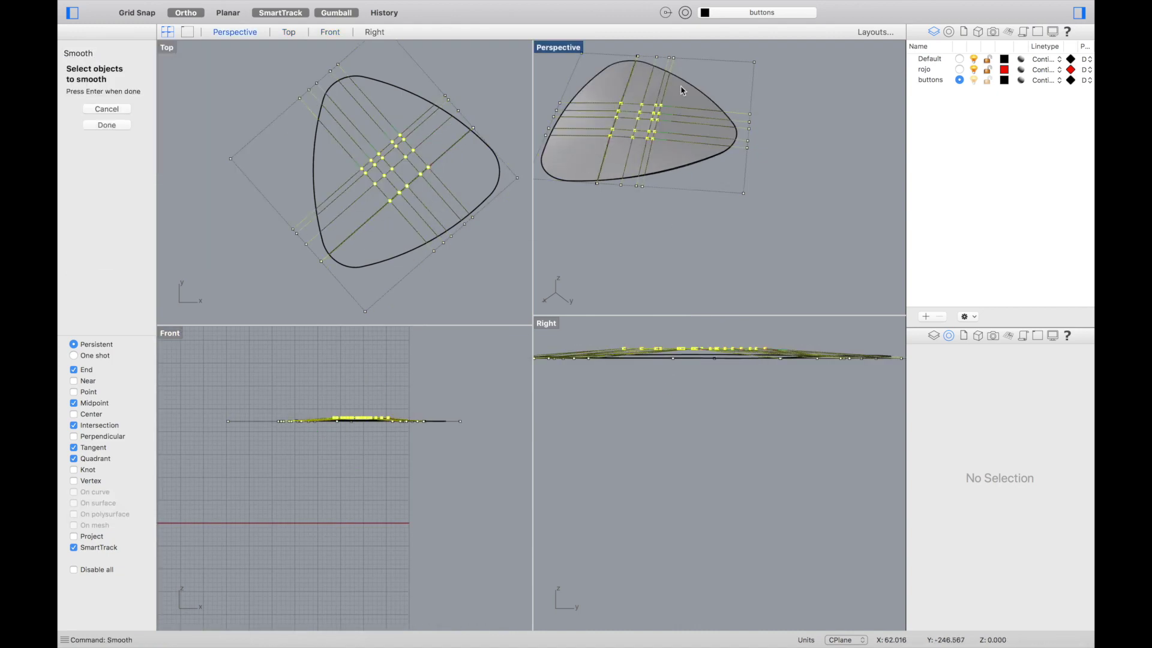
{"action": "key", "text": "Return"}
{"action": "left_click", "coordinate": [564, 179]}
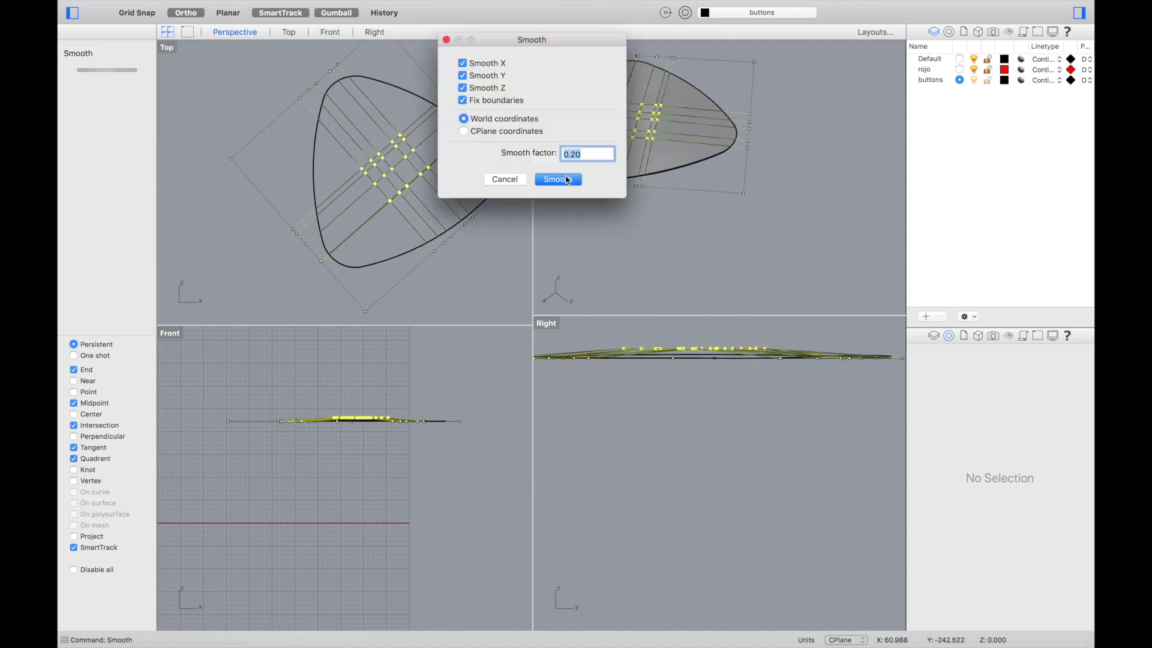
{"action": "left_click", "coordinate": [568, 178]}
{"action": "right_click_drag", "start_coordinate": [636, 174], "coordinate": [699, 168]}
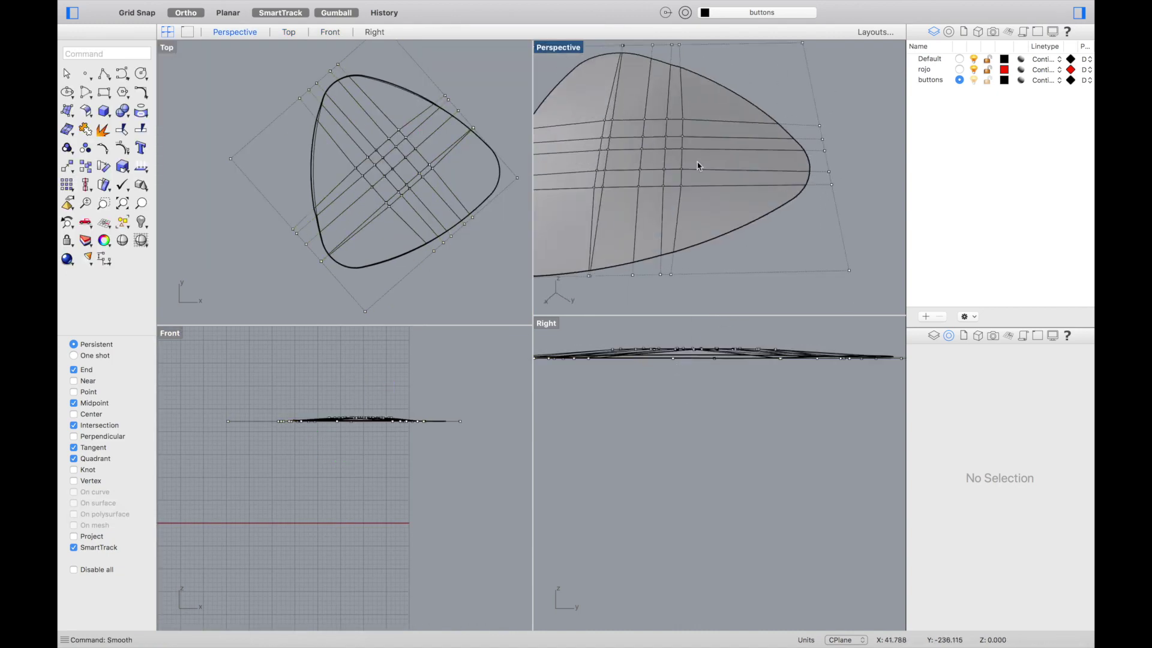
Step: Hide the control points of the smoothed button surface
{"action": "scroll", "coordinate": [715, 197], "scroll_direction": "down", "scroll_amount": 6}
{"action": "key", "text": "F10"}
{"action": "key", "text": "Escape"}
{"action": "key", "text": "Return"}
{"action": "key", "text": "Escape"}
{"action": "key", "text": "Escape"}
Step: Place a reference image from the project's files folder beside the key in the Top view with BackgroundBitmap
{"action": "scroll", "coordinate": [730, 240], "scroll_direction": "down", "scroll_amount": 6}
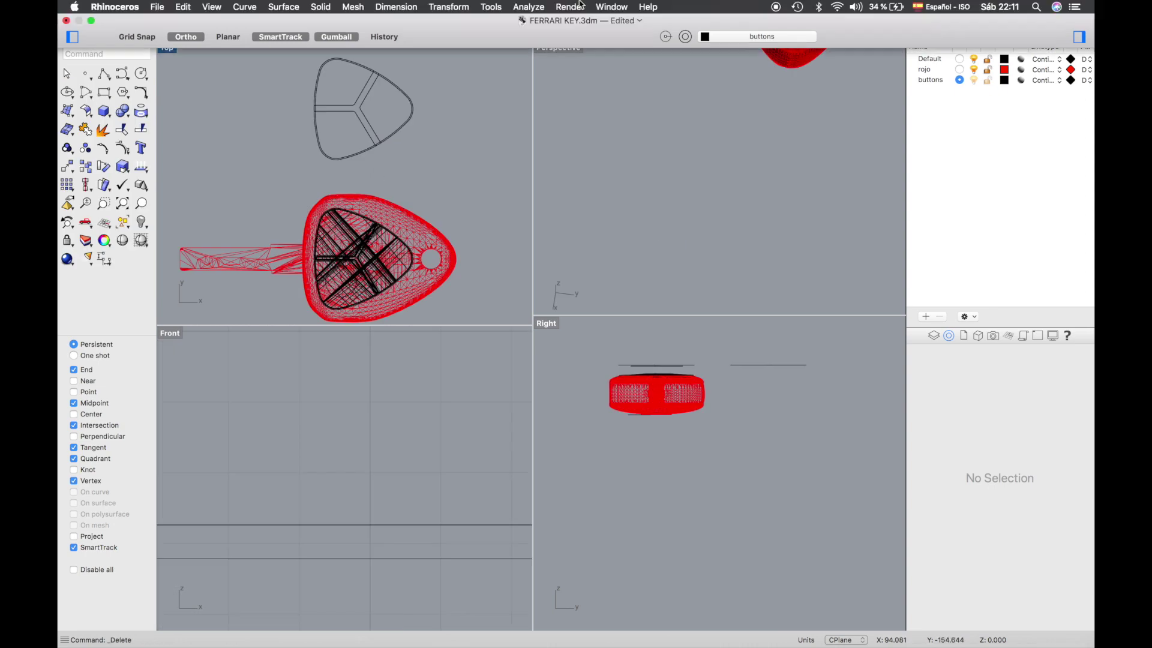
{"action": "left_click", "coordinate": [648, 6]}
{"action": "type", "text": "ref"}
{"action": "mouse_move", "coordinate": [768, 41]}
{"action": "left_click", "coordinate": [373, 200]}
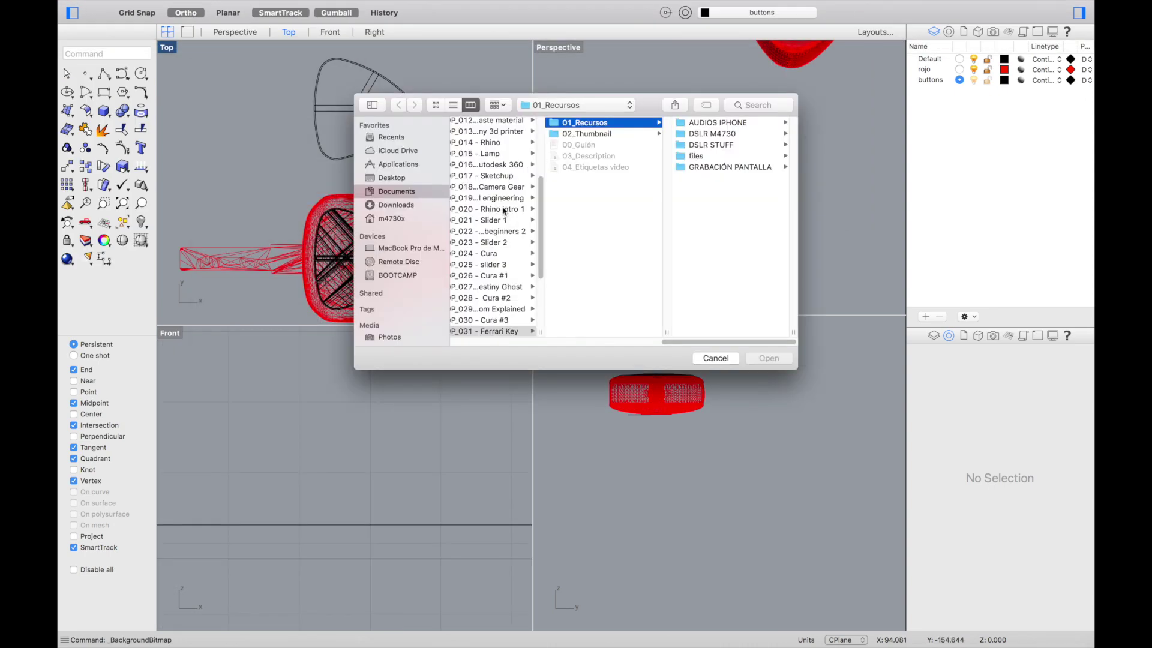
{"action": "left_click", "coordinate": [699, 155]}
{"action": "double_click", "coordinate": [723, 136]}
{"action": "scroll", "coordinate": [433, 179], "scroll_direction": "down", "scroll_amount": 6}
{"action": "left_click", "coordinate": [450, 217]}
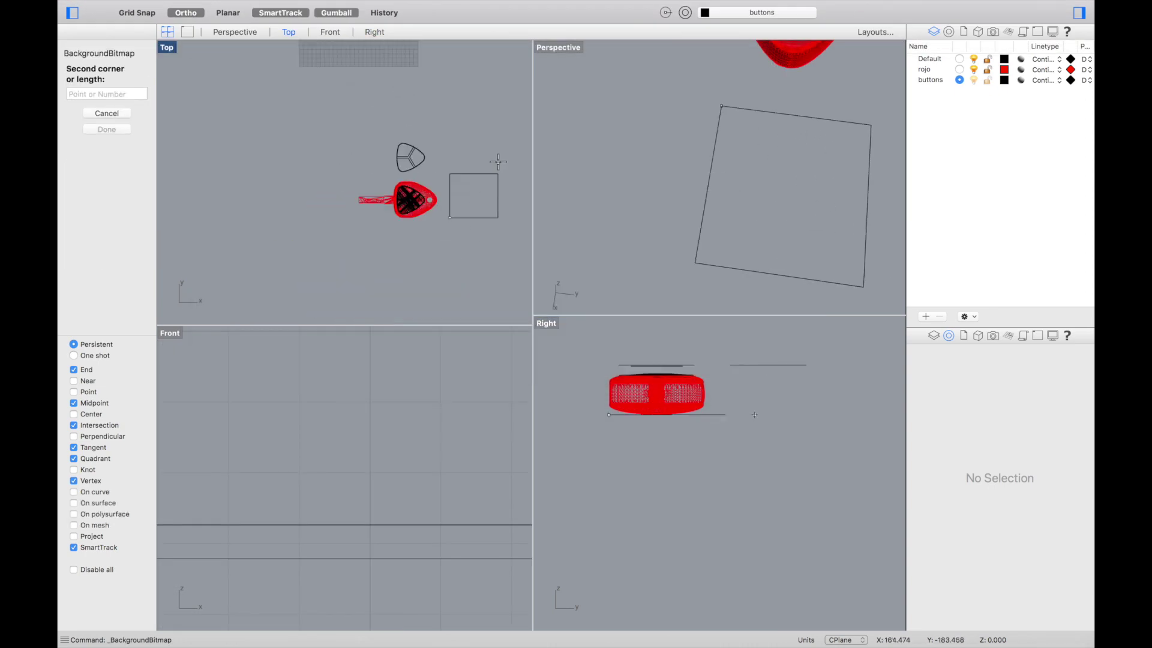
{"action": "left_click", "coordinate": [503, 166]}
{"action": "scroll", "coordinate": [493, 193], "scroll_direction": "up", "scroll_amount": 6}
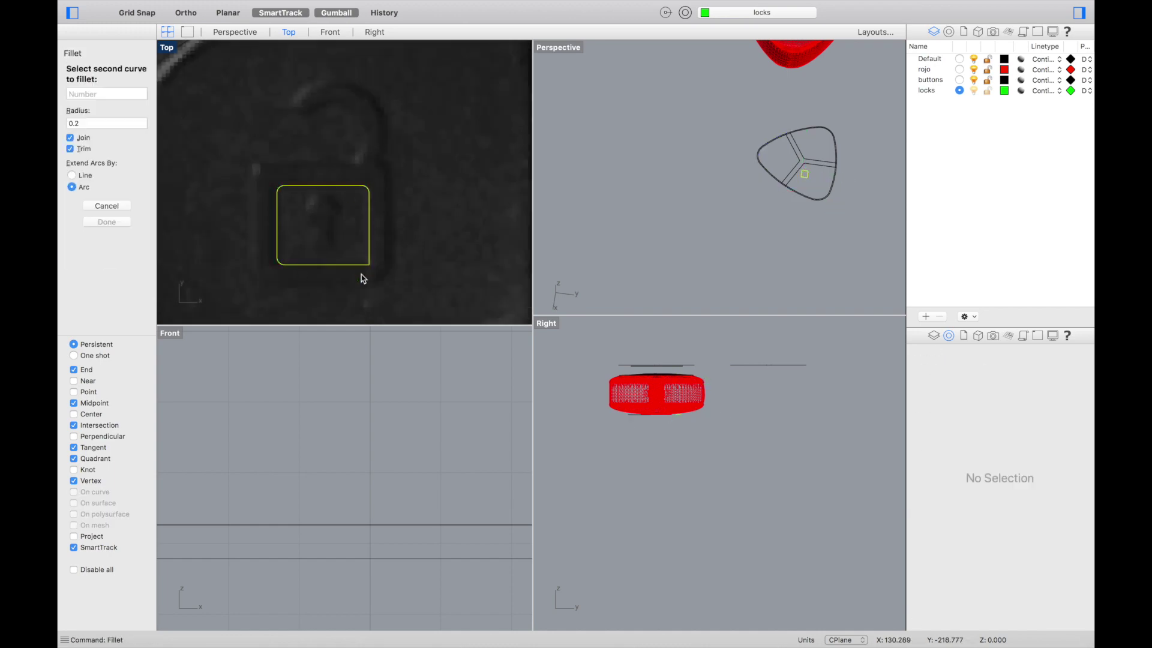
Step: Fillet the last corner of the padlock outline with a 0.2 radius and pick the edge of the lower keyhole circle
{"action": "left_click", "coordinate": [360, 275]}
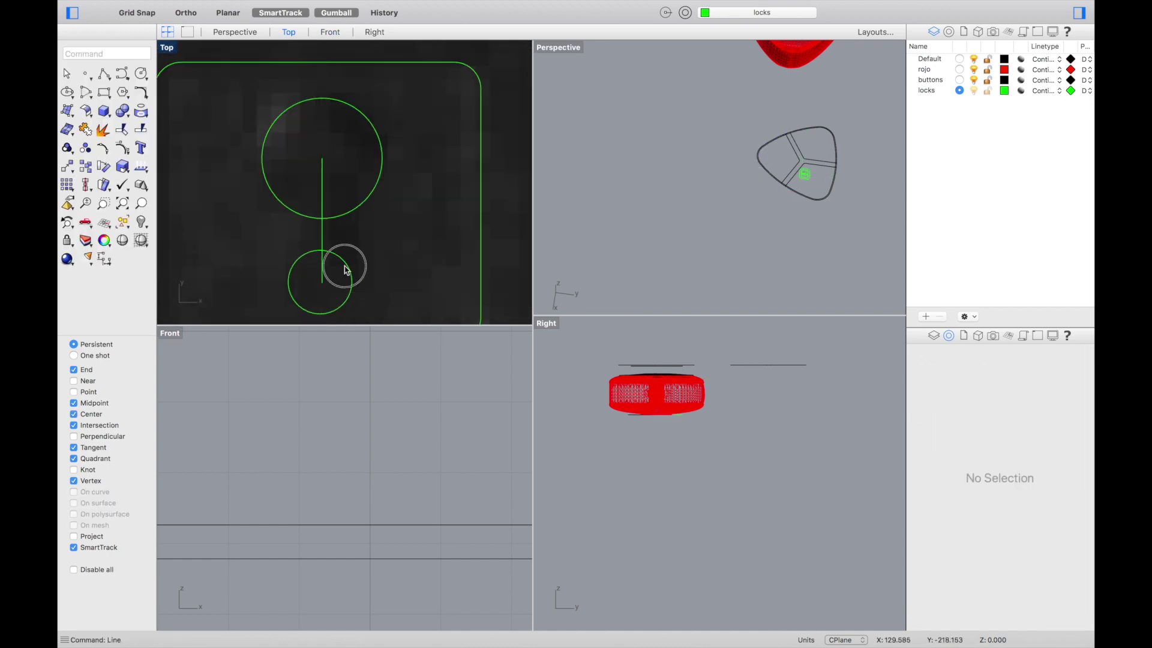
{"action": "left_click", "coordinate": [290, 282]}
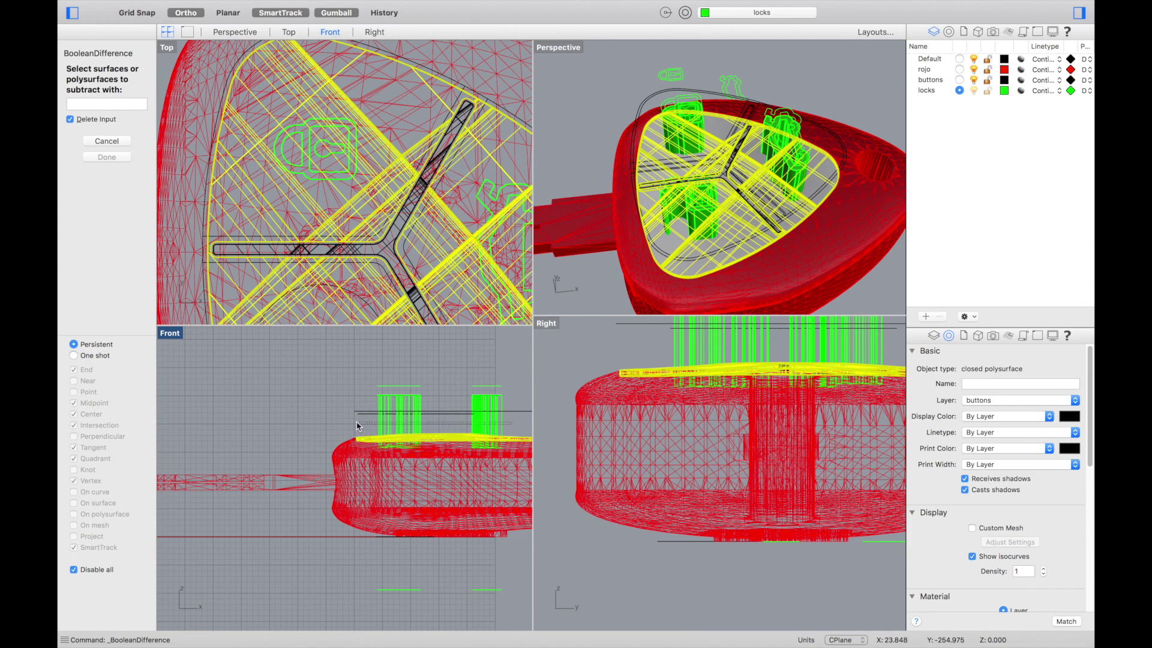
Step: Subtract the extruded padlock and car icons from the button panel solids with BooleanDifference, deleting the input
{"action": "left_click_drag", "start_coordinate": [357, 422], "coordinate": [357, 422]}
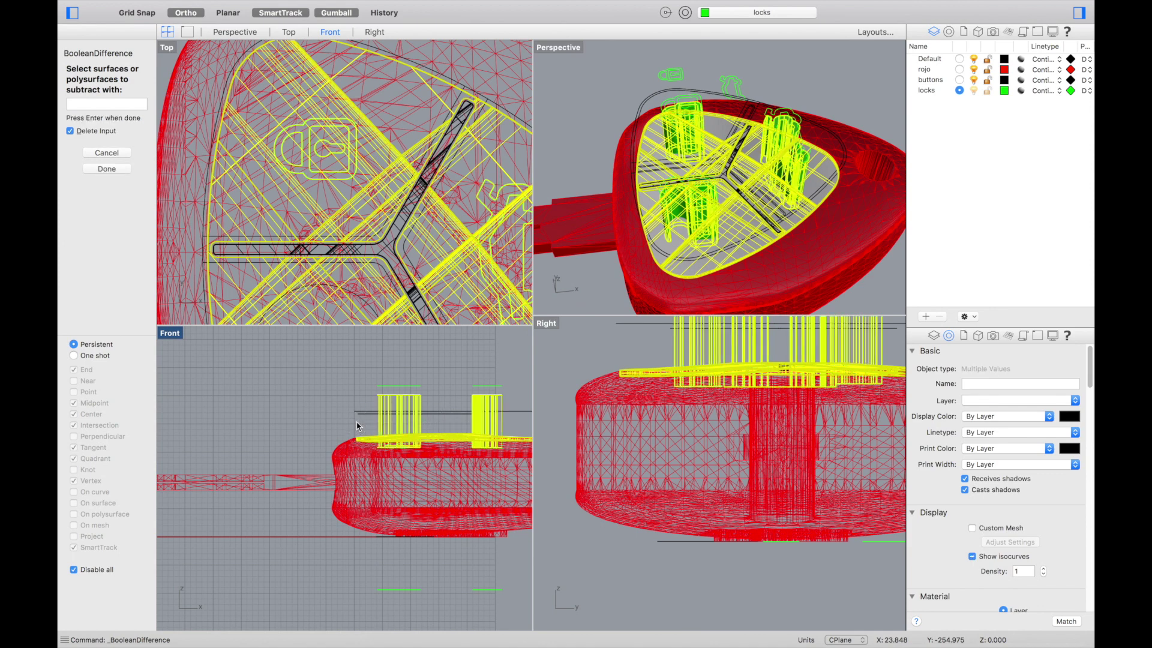
{"action": "key", "text": "Return"}
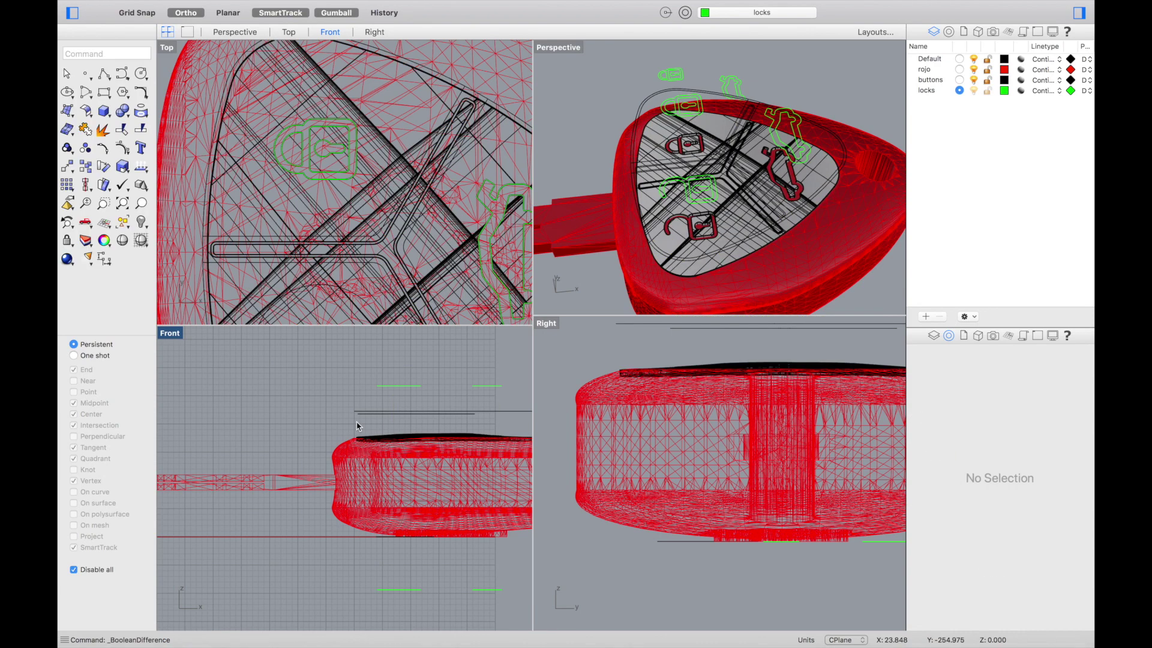
{"action": "double_click", "coordinate": [550, 52]}
{"action": "scroll", "coordinate": [534, 180], "scroll_direction": "down", "scroll_amount": 4}
{"action": "scroll", "coordinate": [594, 245], "scroll_direction": "up", "scroll_amount": 4}
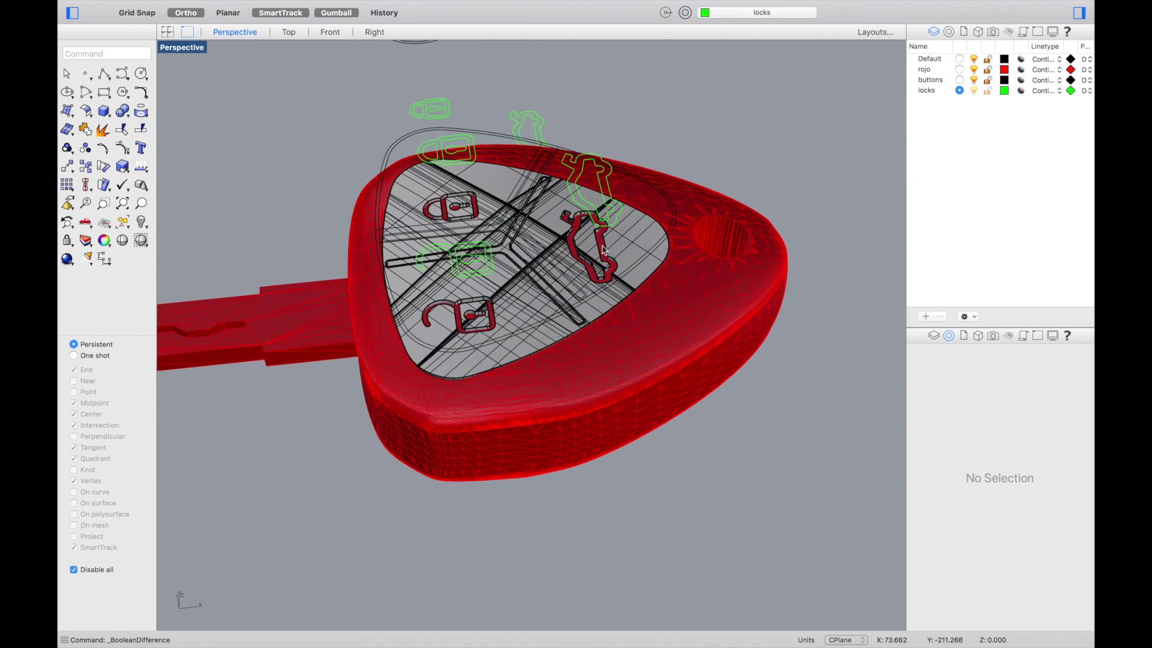
Step: Undo the MeshBooleanUnion applied to the key body and button panel
{"action": "scroll", "coordinate": [603, 249], "scroll_direction": "down", "scroll_amount": 2}
{"action": "left_click", "coordinate": [543, 327]}
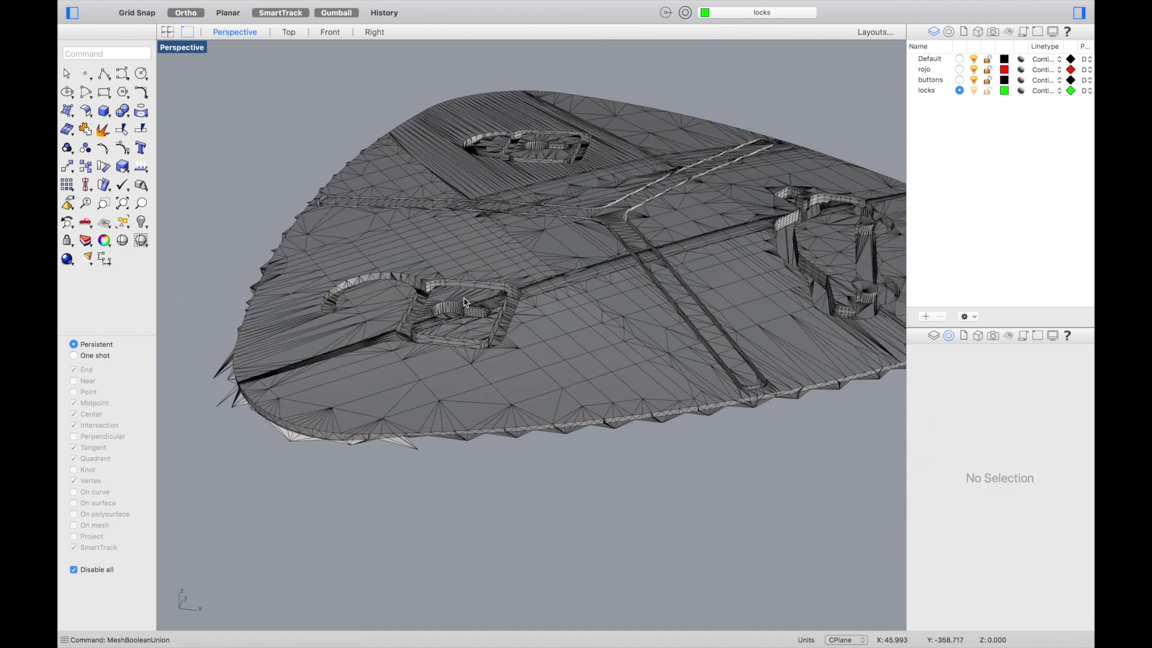
{"action": "key", "text": "super+z"}
{"action": "scroll", "coordinate": [465, 302], "scroll_direction": "down", "scroll_amount": 5}
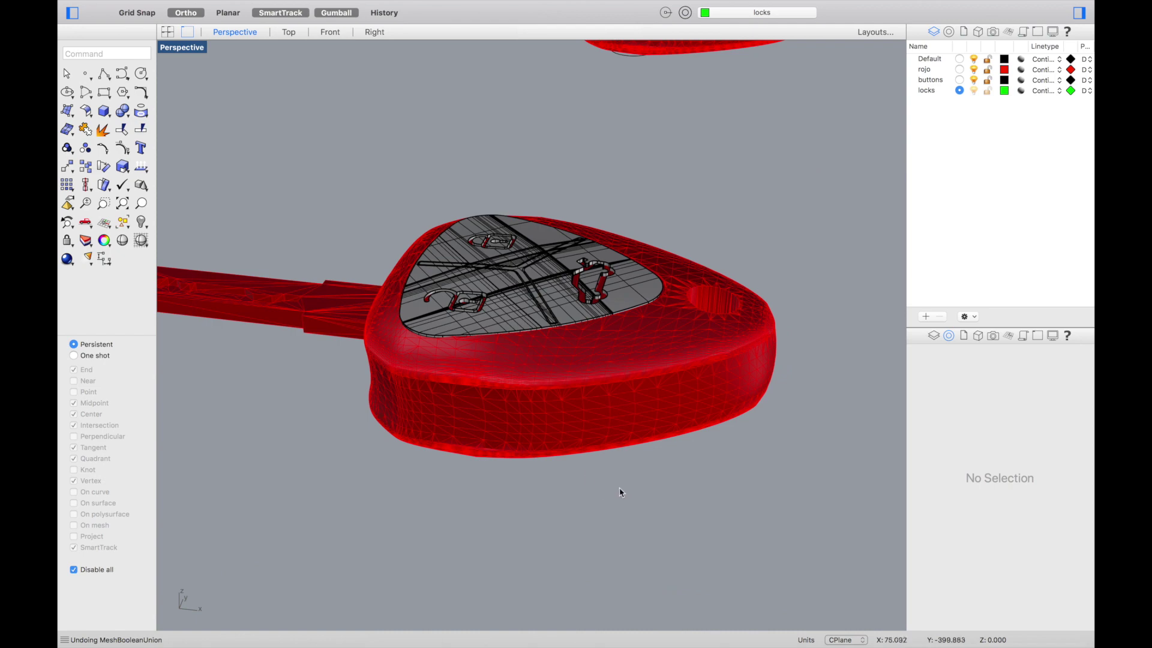
{"action": "right_click_drag", "start_coordinate": [621, 492], "coordinate": [640, 539]}
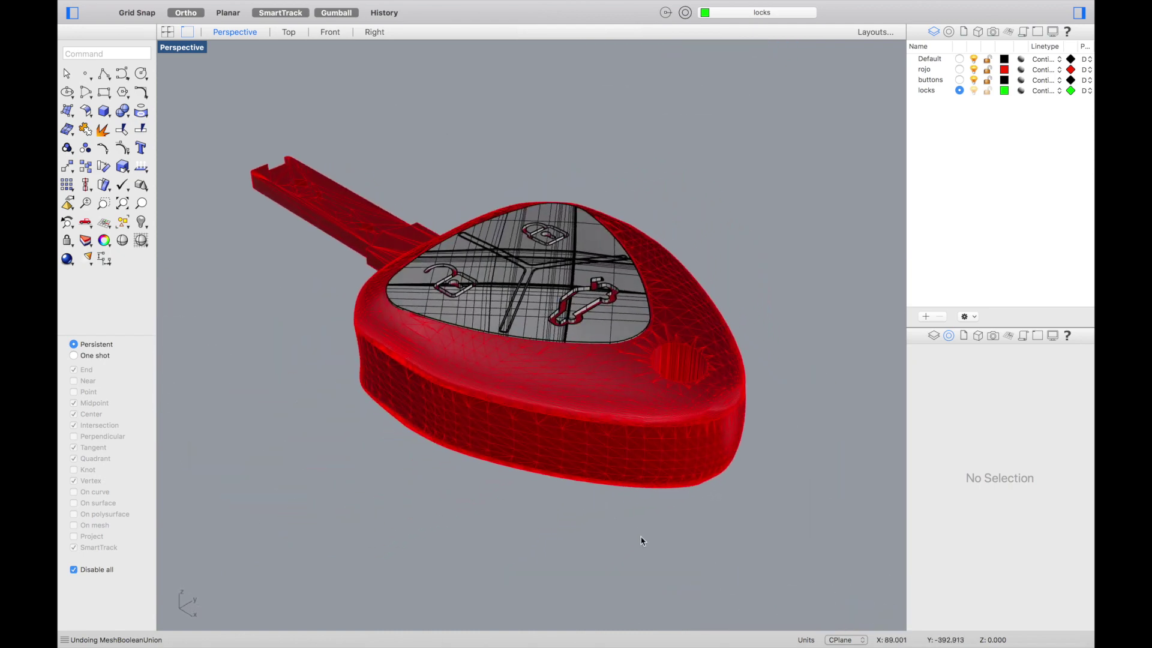
Step: Select the complete key together with its button panel and start exporting the selection
{"action": "left_click_drag", "start_coordinate": [315, 180], "coordinate": [304, 169]}
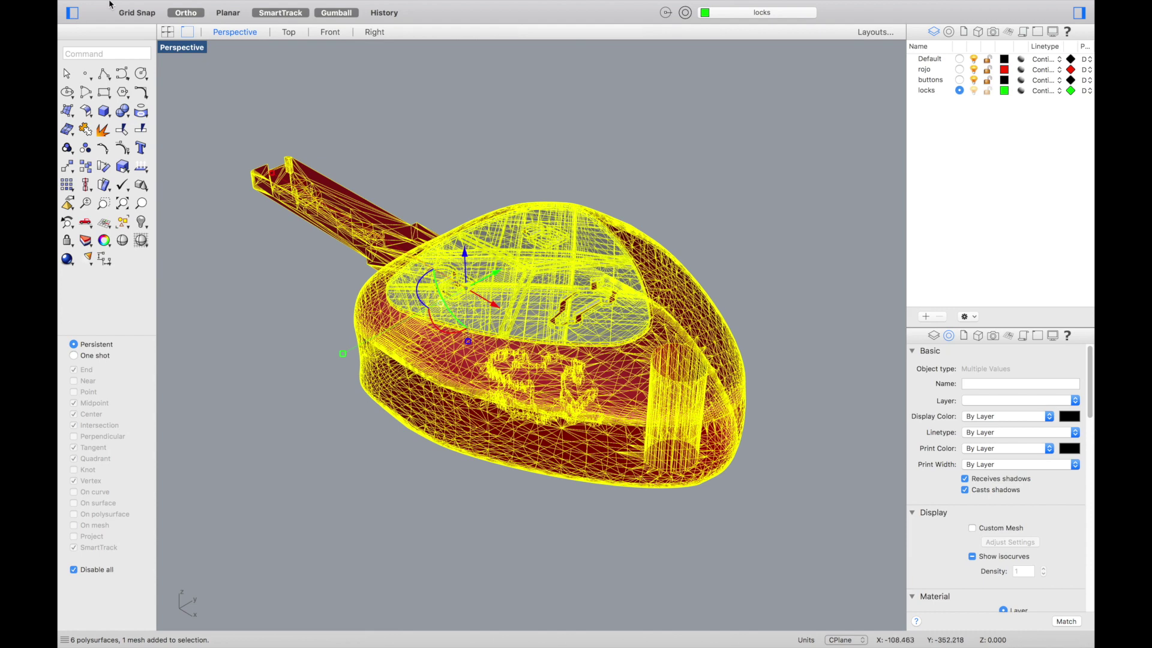
{"action": "mouse_move", "coordinate": [112, 5]}
{"action": "left_click", "coordinate": [157, 8]}
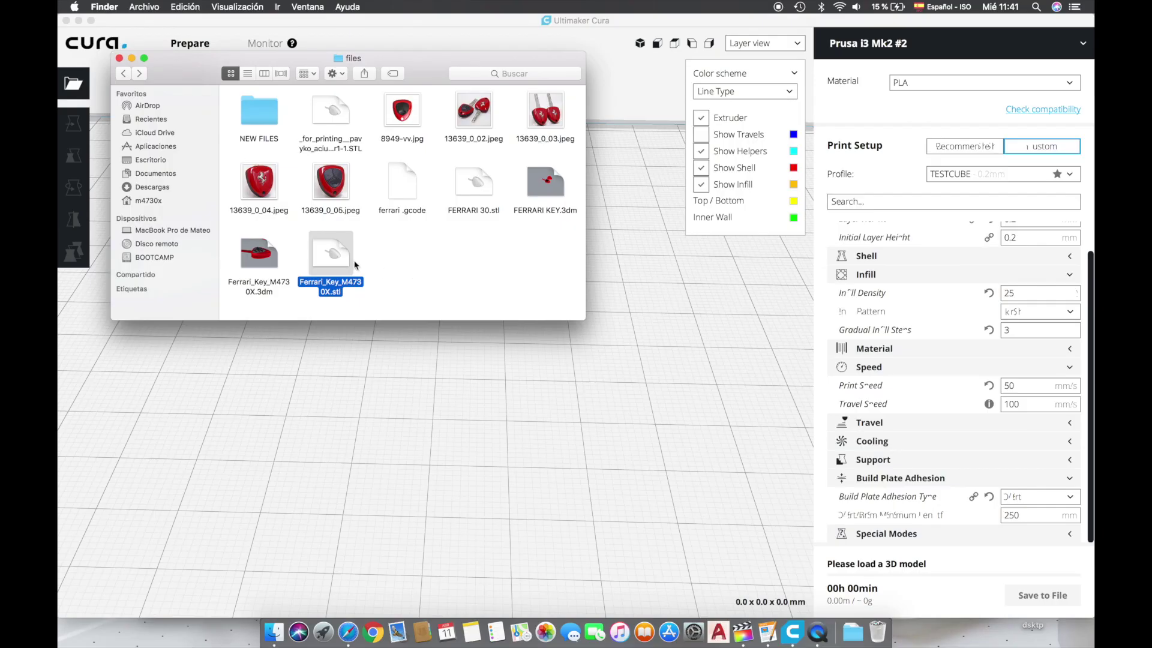
Step: Load Ferrari_Key_M4730X.stl into Ultimaker Cura and enable Generate Support for the print
{"action": "left_click_drag", "start_coordinate": [339, 255], "coordinate": [474, 390]}
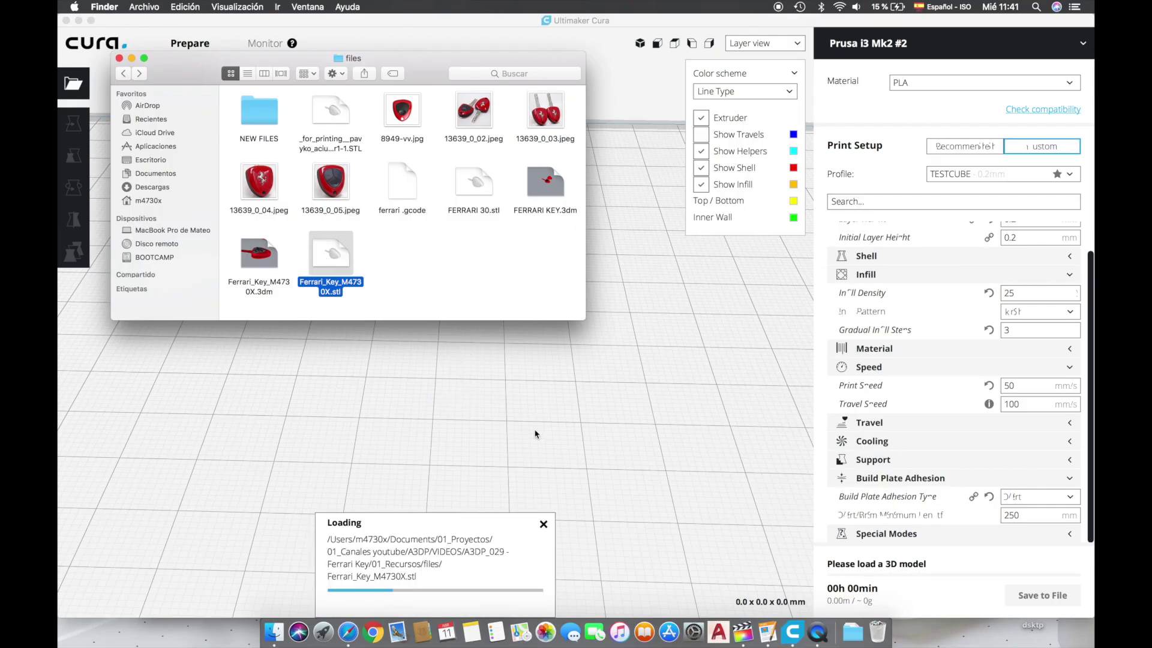
{"action": "right_click_drag", "start_coordinate": [427, 409], "coordinate": [589, 329]}
{"action": "left_click", "coordinate": [958, 463]}
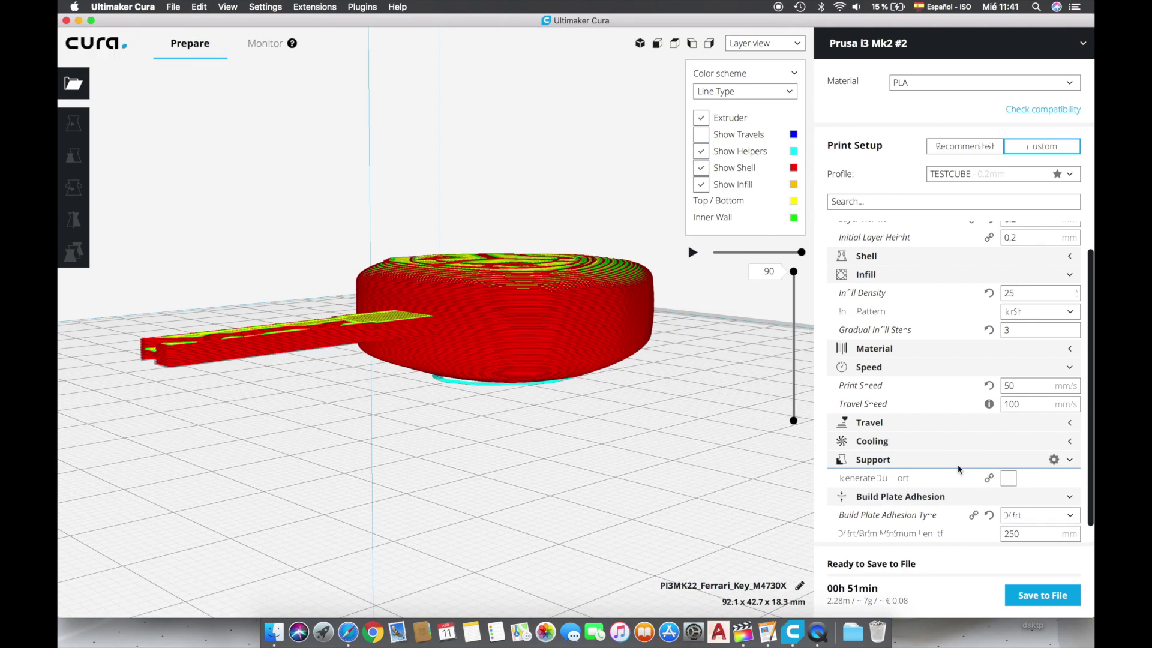
{"action": "left_click", "coordinate": [1008, 478]}
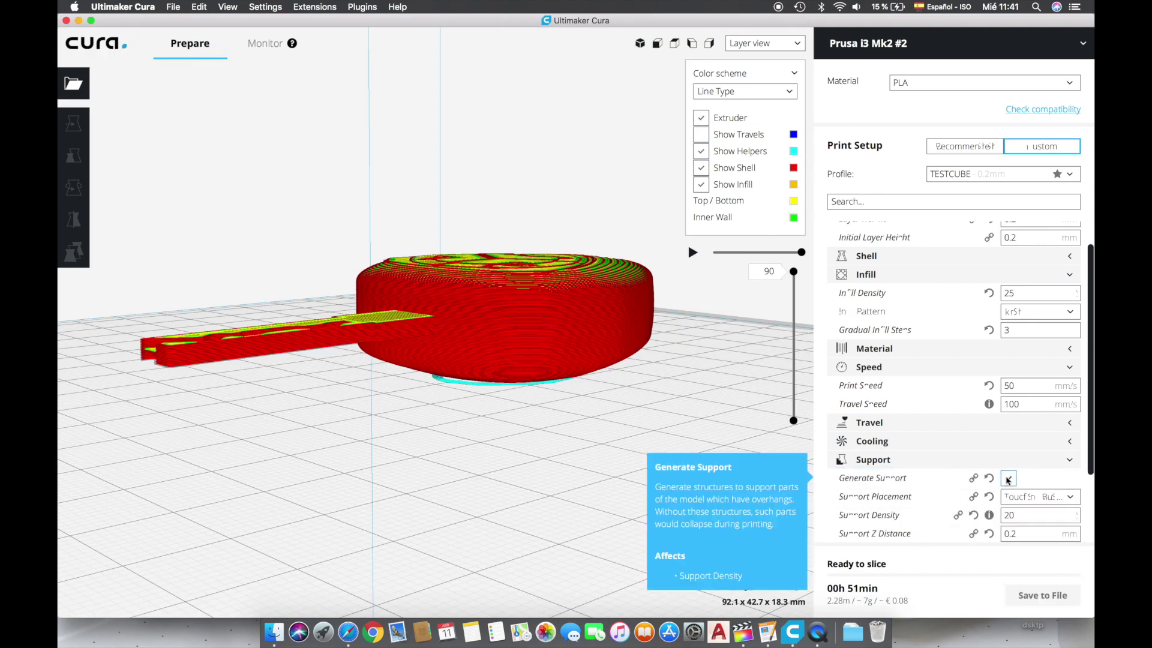
{"action": "right_click_drag", "start_coordinate": [432, 558], "coordinate": [344, 381]}
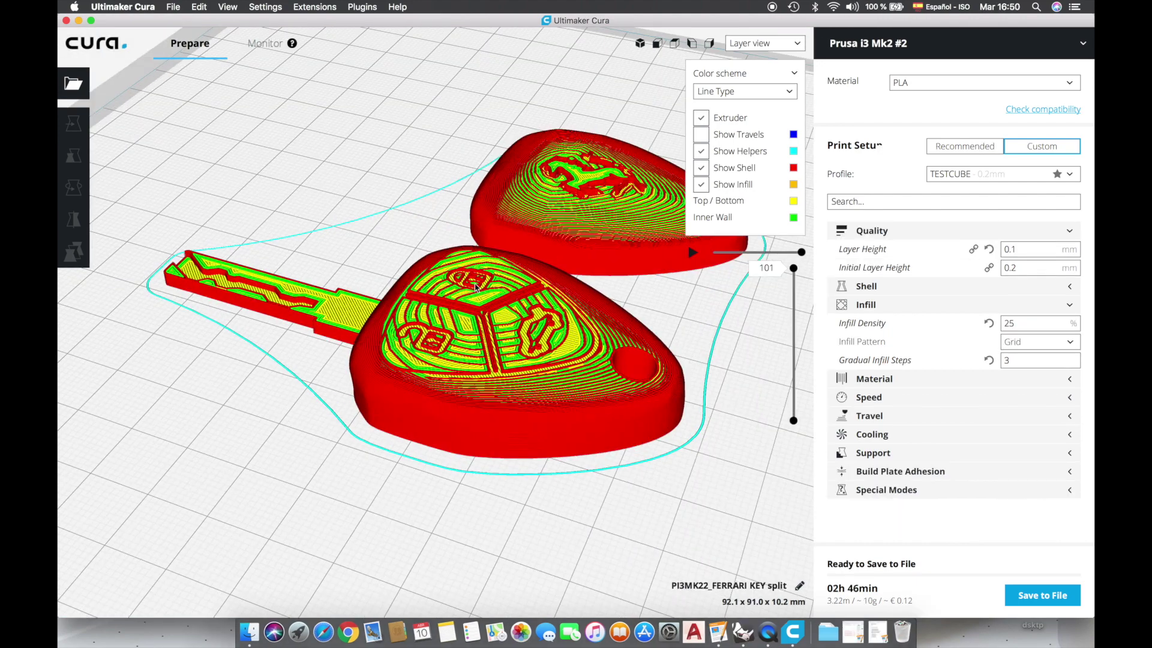
Step: Examine the sliced halves of the split key in Cura's layer view, stepping down from the top layers
{"action": "scroll", "coordinate": [475, 287], "scroll_direction": "up", "scroll_amount": 2}
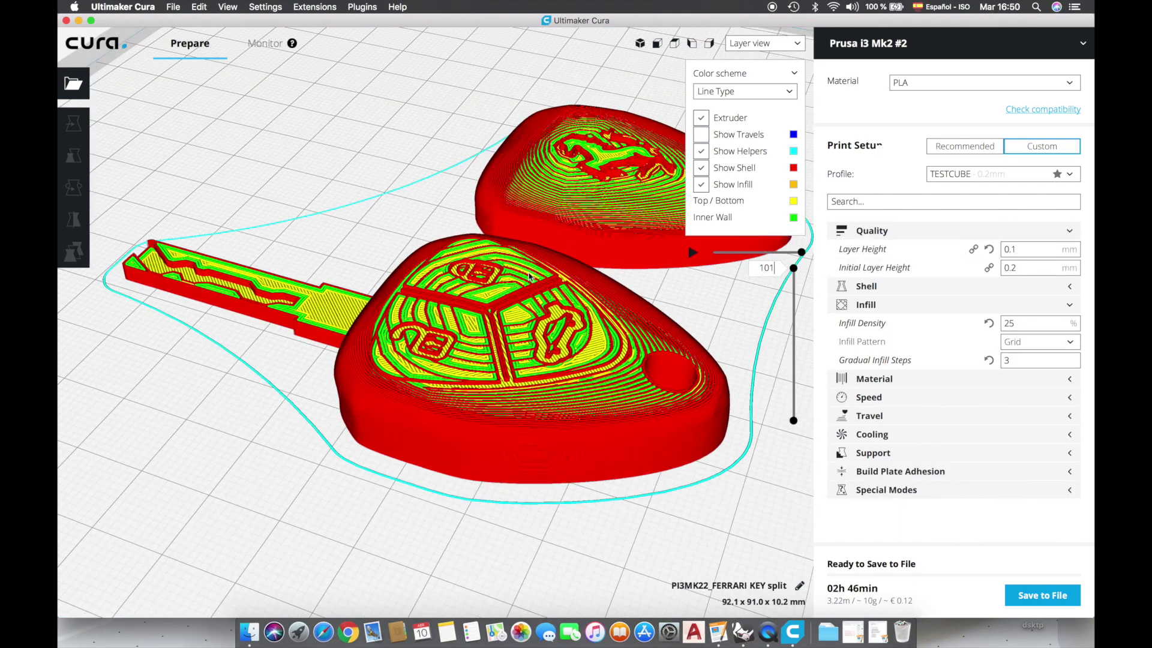
{"action": "right_click", "coordinate": [442, 322]}
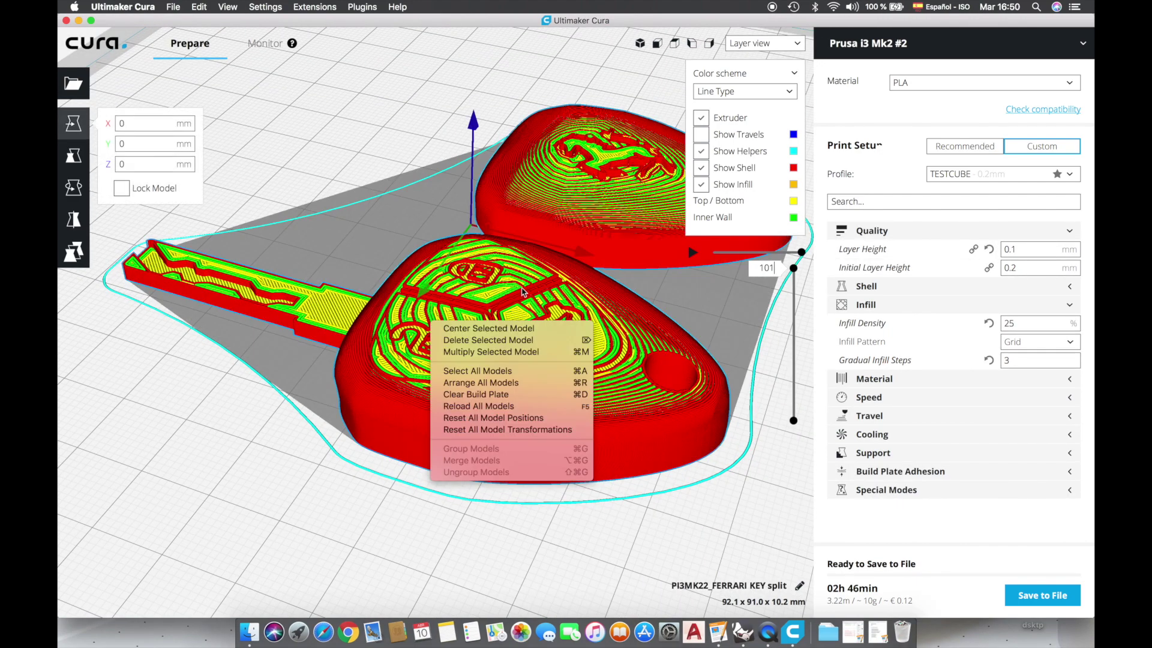
{"action": "left_click", "coordinate": [324, 106]}
{"action": "mouse_move", "coordinate": [536, 284]}
{"action": "middle_mouse_down"}
{"action": "mouse_move", "coordinate": [493, 296]}
{"action": "mouse_move", "coordinate": [515, 289]}
{"action": "middle_mouse_up"}
{"action": "left_click", "coordinate": [315, 60]}
{"action": "left_click", "coordinate": [316, 63]}
{"action": "left_click_drag", "start_coordinate": [791, 271], "coordinate": [792, 314]}
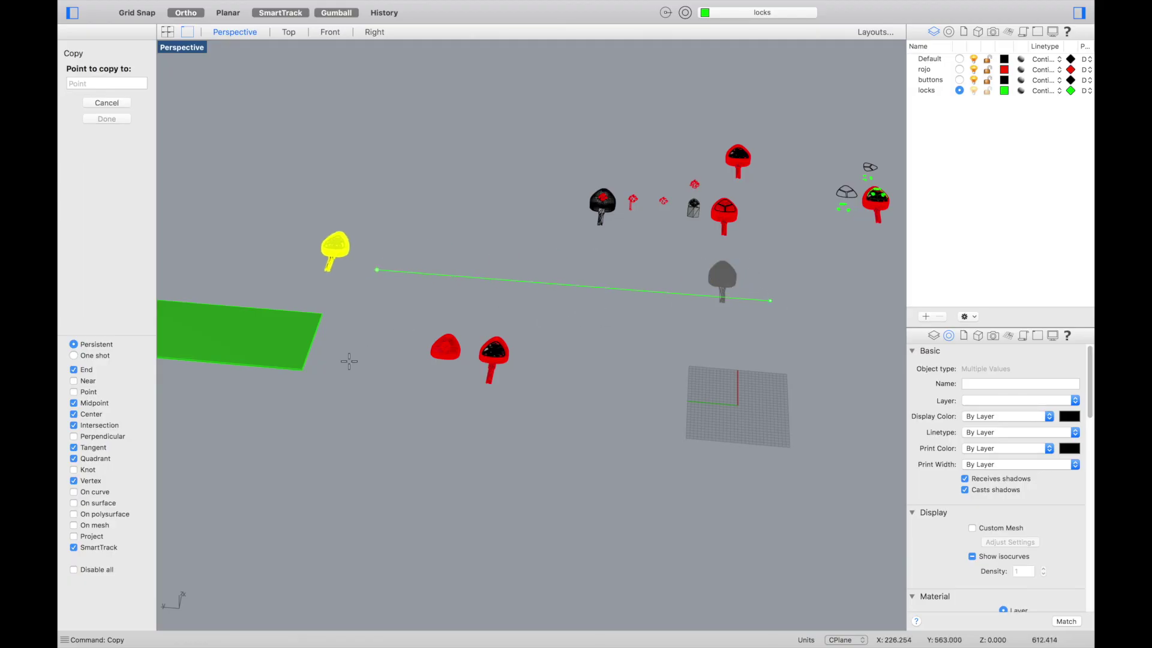
Step: Back in Rhino, copy the key with its button panel onto the green cutting planes
{"action": "right_click_drag", "start_coordinate": [349, 361], "coordinate": [624, 353], "text": "shift"}
{"action": "left_click", "coordinate": [530, 350]}
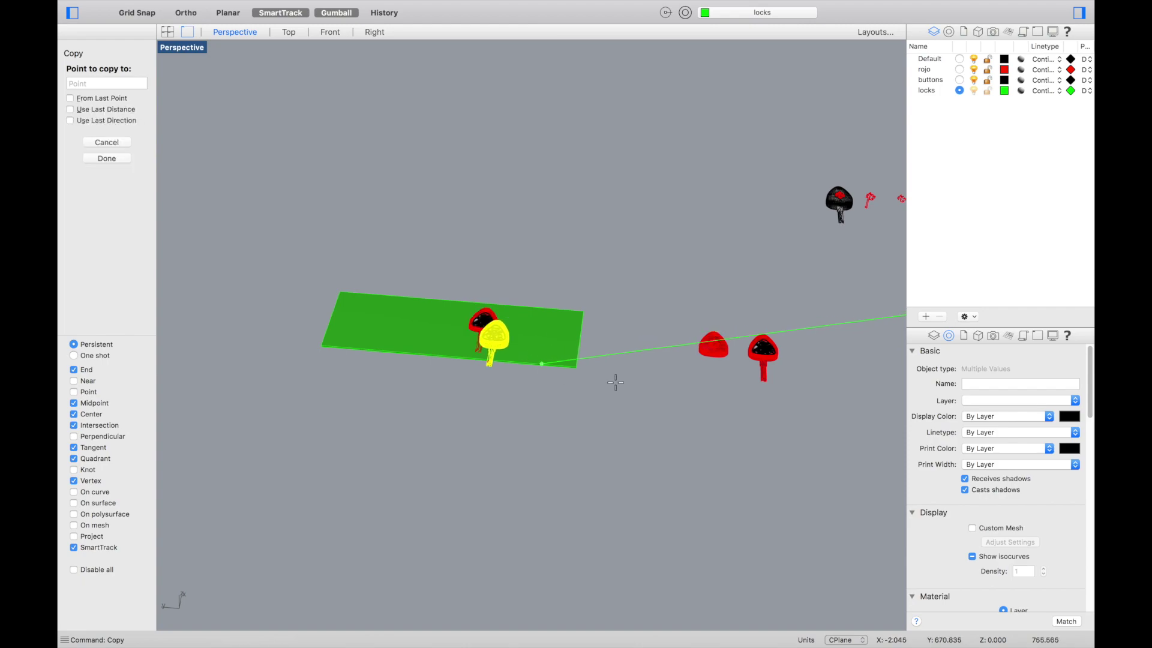
{"action": "key", "text": "Return"}
Step: Check in the Right view how the two green cutting planes line up with the blade's upper and lower faces
{"action": "right_click_drag", "start_coordinate": [502, 385], "coordinate": [464, 325]}
{"action": "scroll", "coordinate": [464, 325], "scroll_direction": "up", "scroll_amount": 8}
{"action": "scroll", "coordinate": [471, 245], "scroll_direction": "up", "scroll_amount": 3}
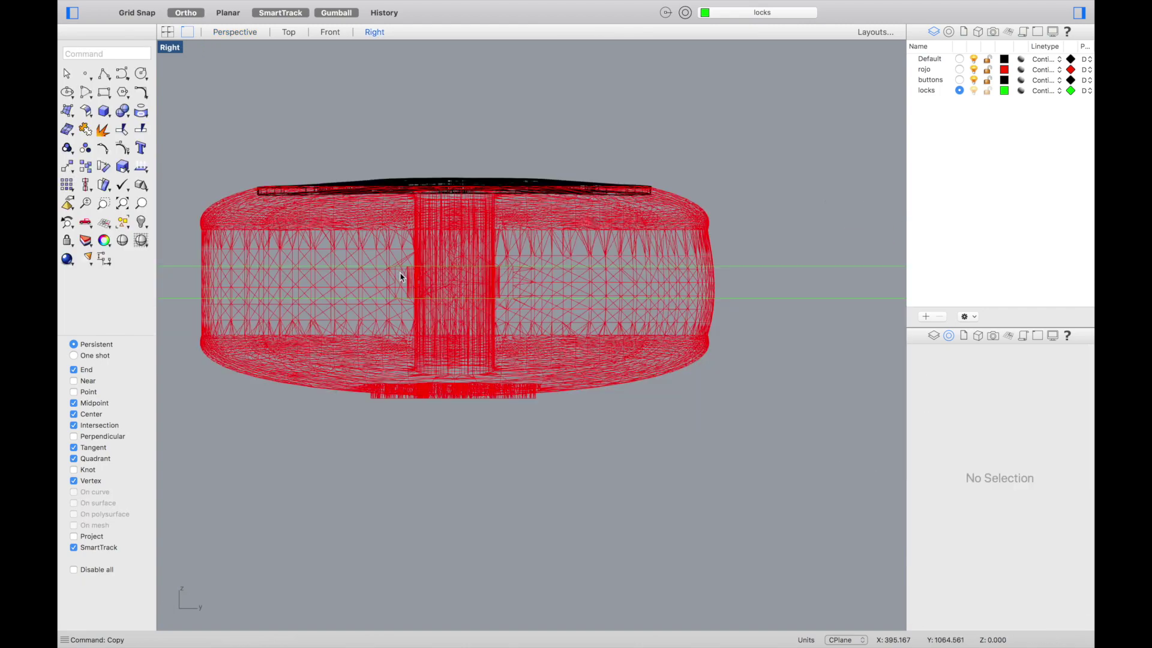
{"action": "scroll", "coordinate": [400, 276], "scroll_direction": "up", "scroll_amount": 10}
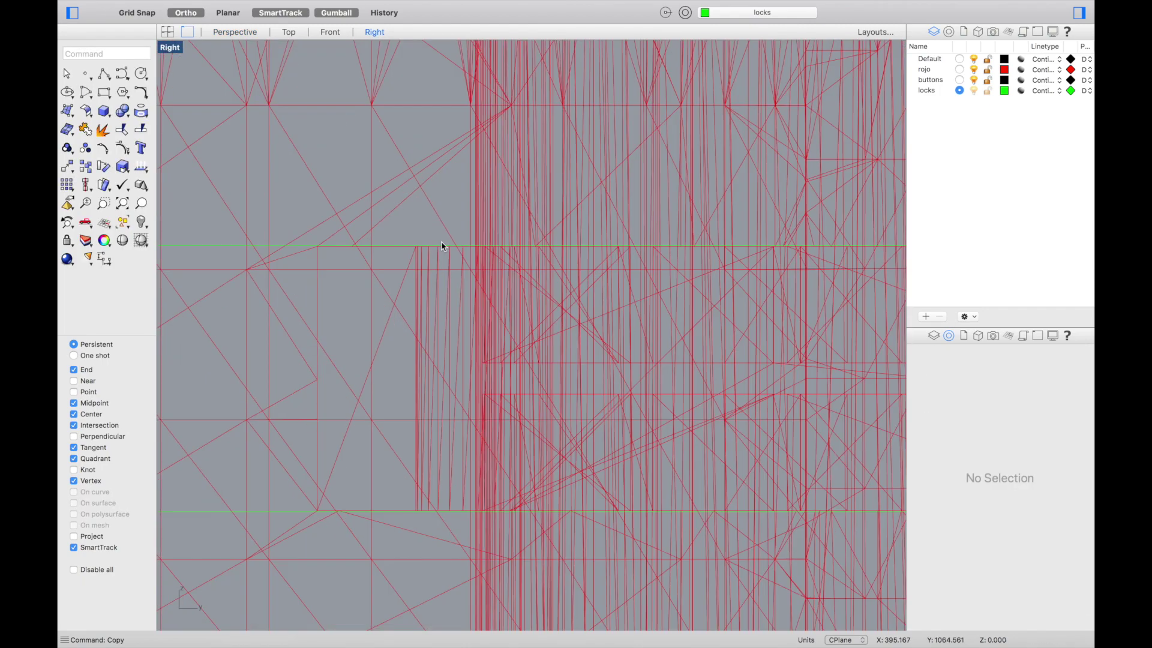
{"action": "left_click", "coordinate": [354, 238]}
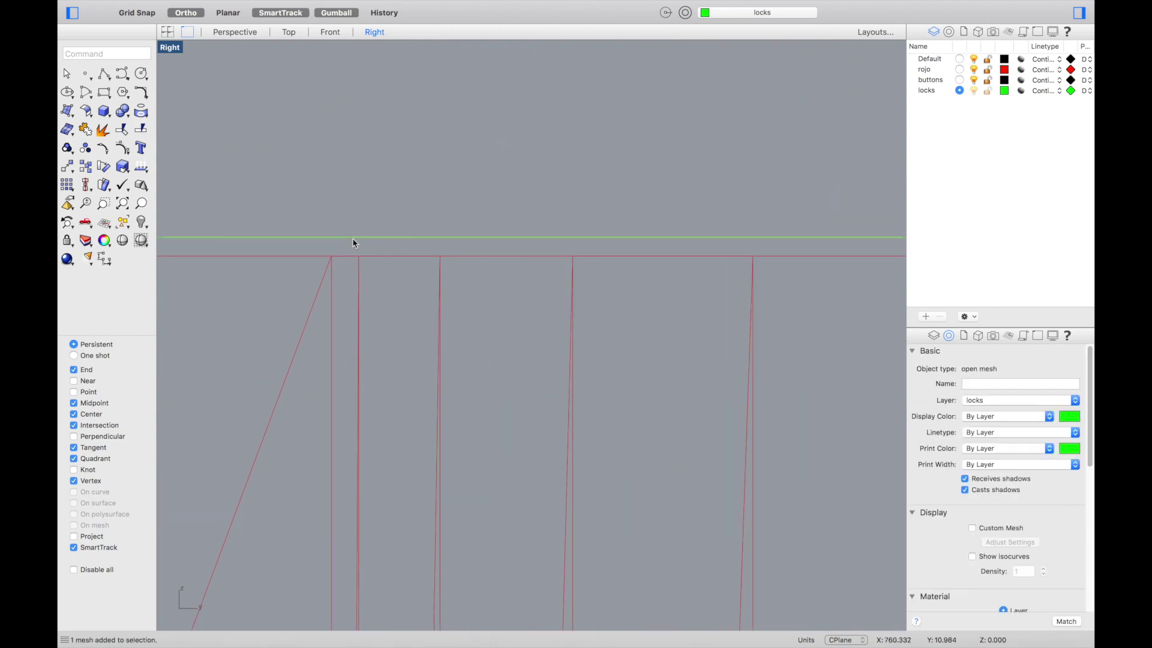
{"action": "scroll", "coordinate": [493, 261], "scroll_direction": "down", "scroll_amount": 5}
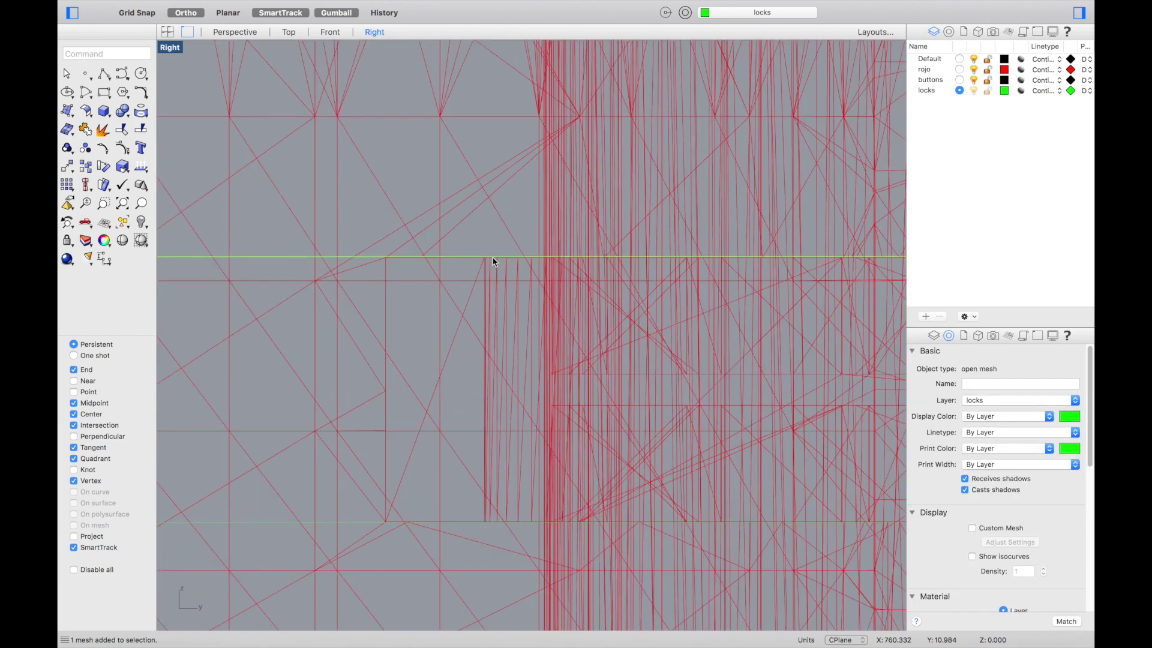
{"action": "scroll", "coordinate": [474, 522], "scroll_direction": "up", "scroll_amount": 8}
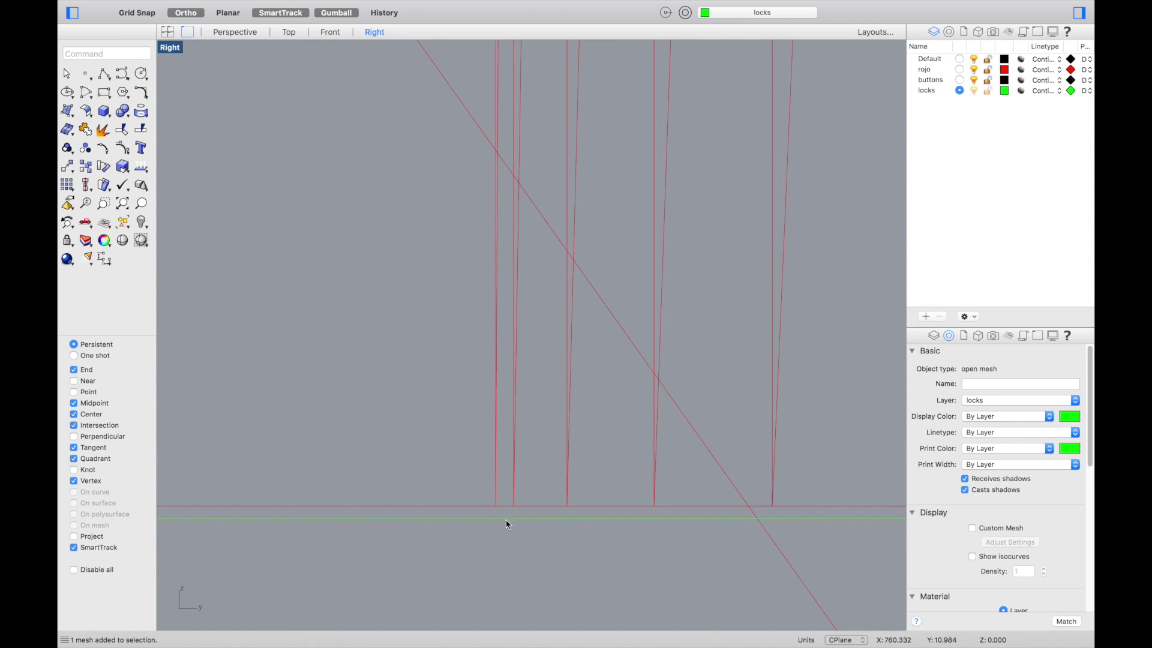
{"action": "key", "text": "Escape"}
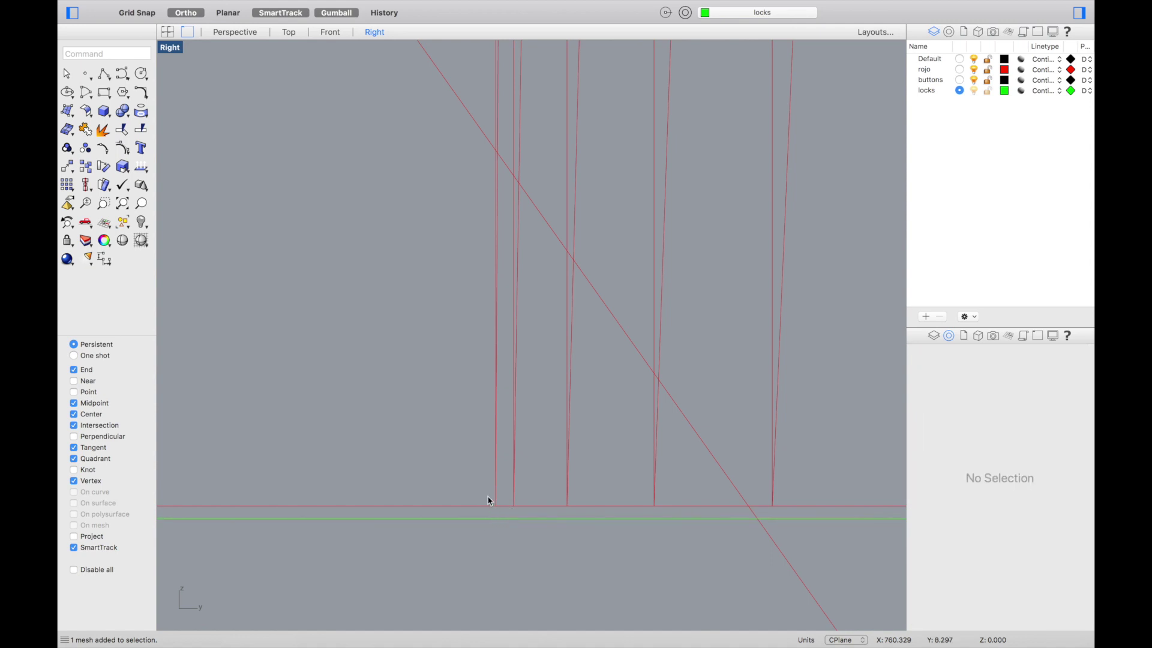
{"action": "type", "text": "0c"}
{"action": "key", "text": "Escape"}
Step: Copy the whole key with its button panel sideways in the Right view so both keys cross the cutting planes
{"action": "scroll", "coordinate": [450, 420], "scroll_direction": "down", "scroll_amount": 10}
{"action": "left_click_drag", "start_coordinate": [311, 327], "coordinate": [612, 566]}
{"action": "type", "text": "c"}
{"action": "key", "text": "Return"}
{"action": "left_click", "coordinate": [427, 512]}
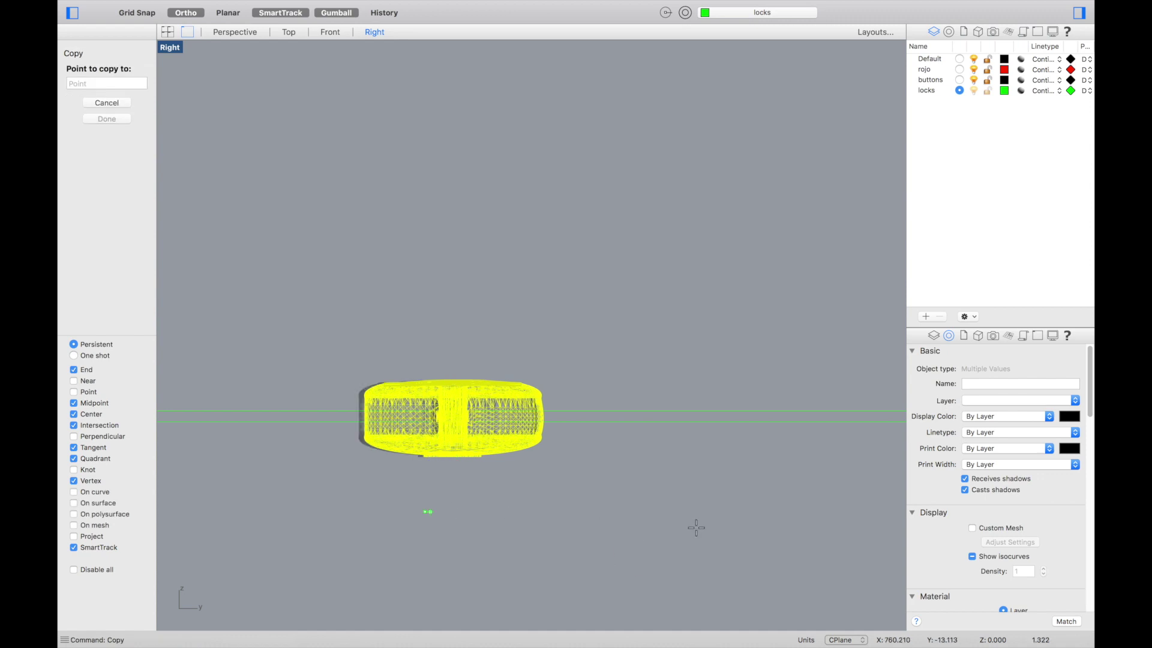
{"action": "left_click", "coordinate": [710, 526]}
{"action": "key", "text": "Escape"}
Step: Split both keys along the lower green plane with MeshTrim, removing the original's lower part and the copy's upper part
{"action": "type", "text": "MeshTrim"}
{"action": "key", "text": "Return"}
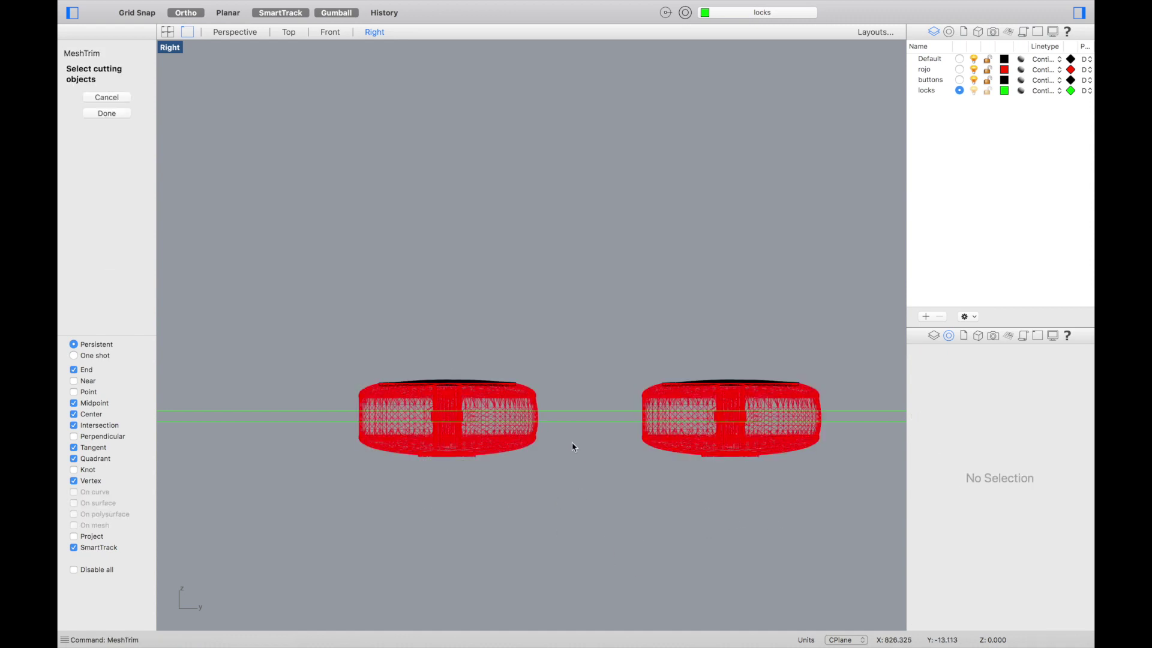
{"action": "left_click", "coordinate": [571, 421]}
{"action": "key", "text": "Return"}
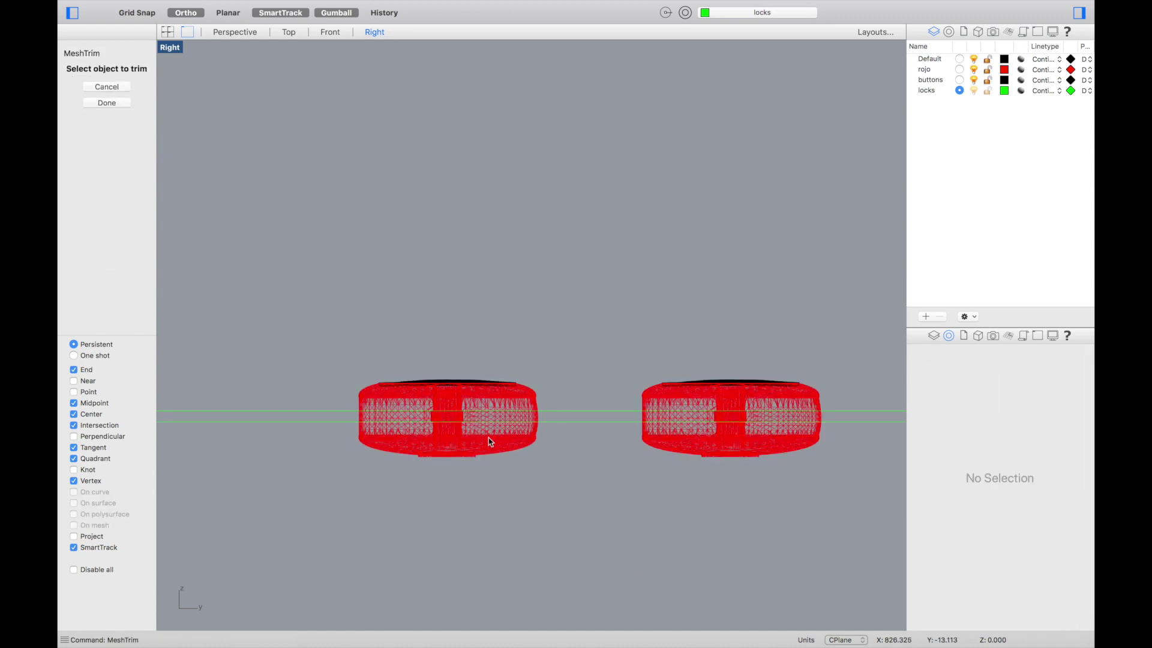
{"action": "left_click", "coordinate": [519, 446]}
{"action": "left_click", "coordinate": [699, 405]}
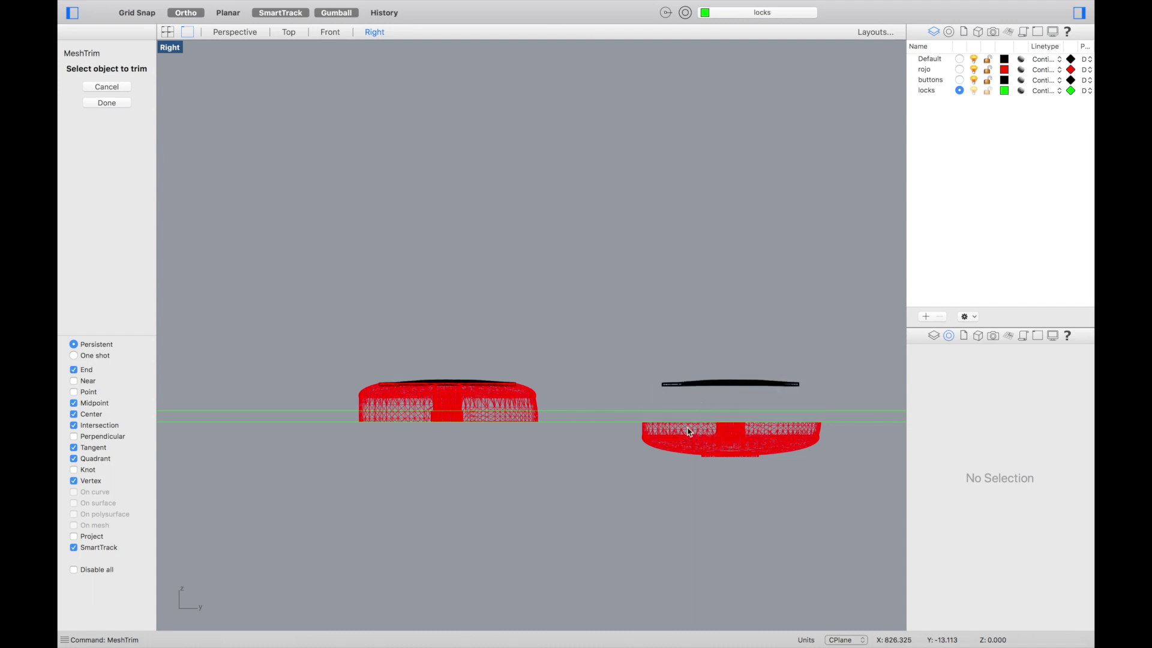
{"action": "key", "text": "Return"}
Step: Delete the leftover button panel above the copied key's lower half and rotate that half 180 degrees in the Right view
{"action": "left_click_drag", "start_coordinate": [814, 411], "coordinate": [848, 365]}
{"action": "key", "text": "Delete"}
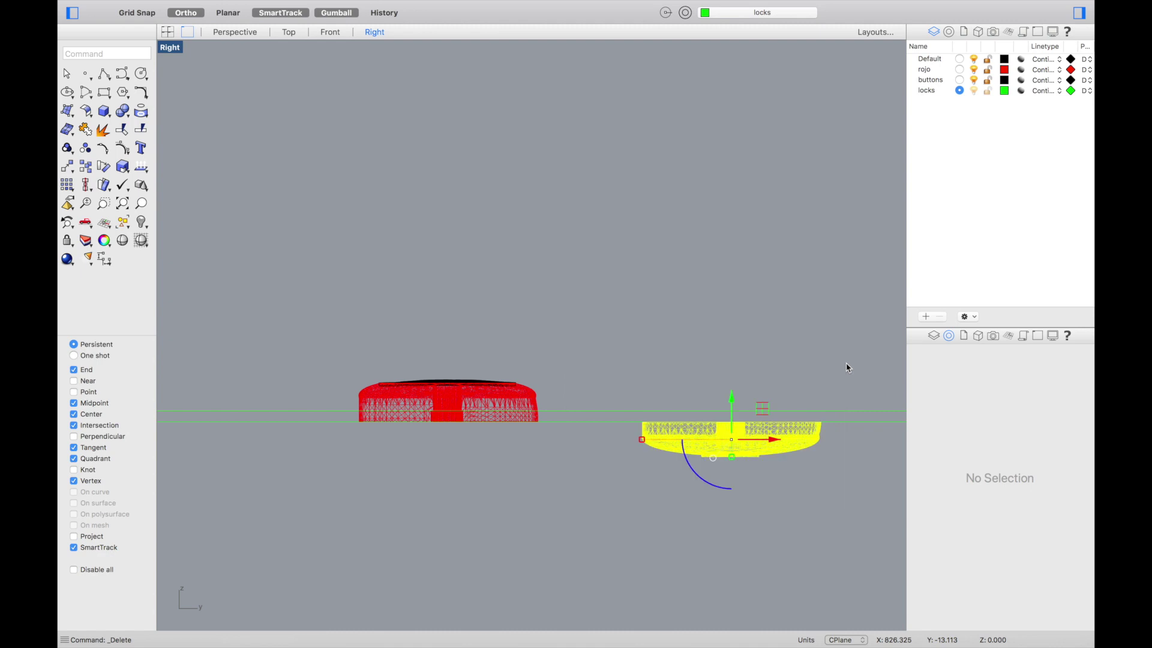
{"action": "left_click", "coordinate": [697, 474]}
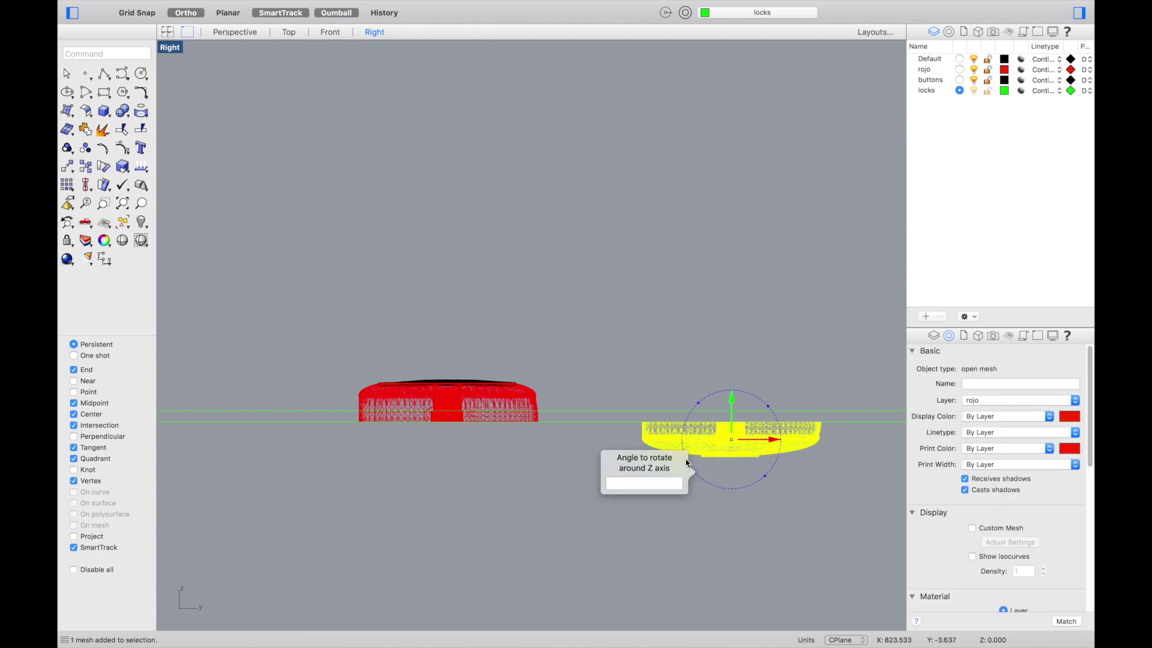
{"action": "type", "text": "180"}
{"action": "key", "text": "Return"}
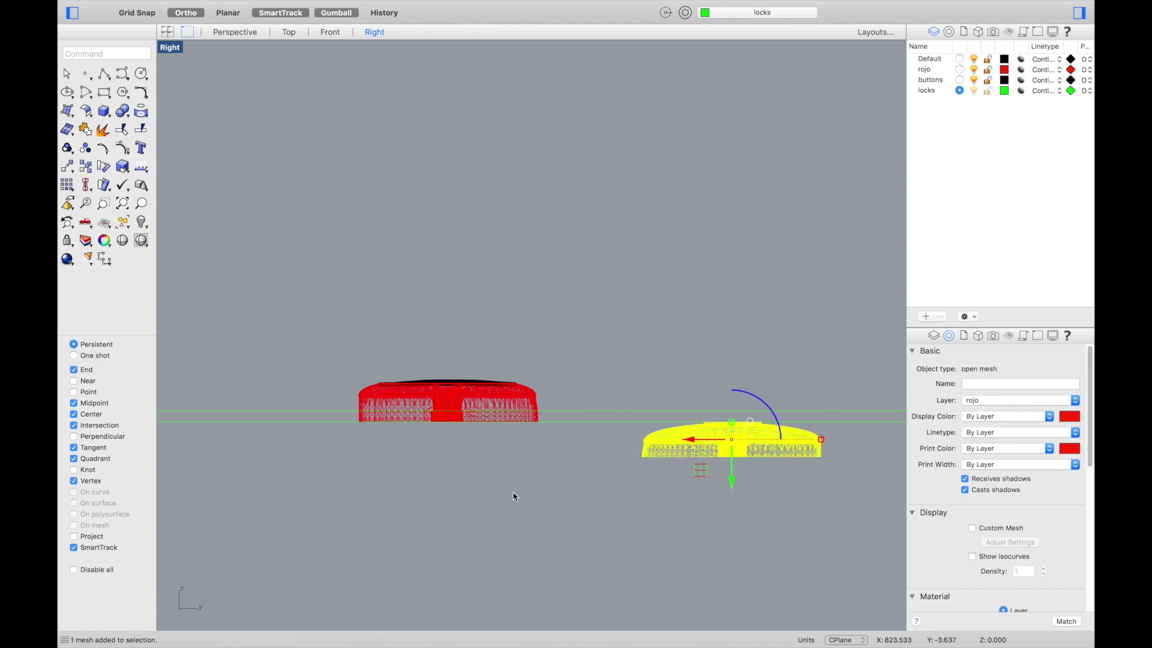
Step: Examine both key halves in the Perspective view, including the hollow underside around the blade and the button panel
{"action": "left_click", "coordinate": [235, 32]}
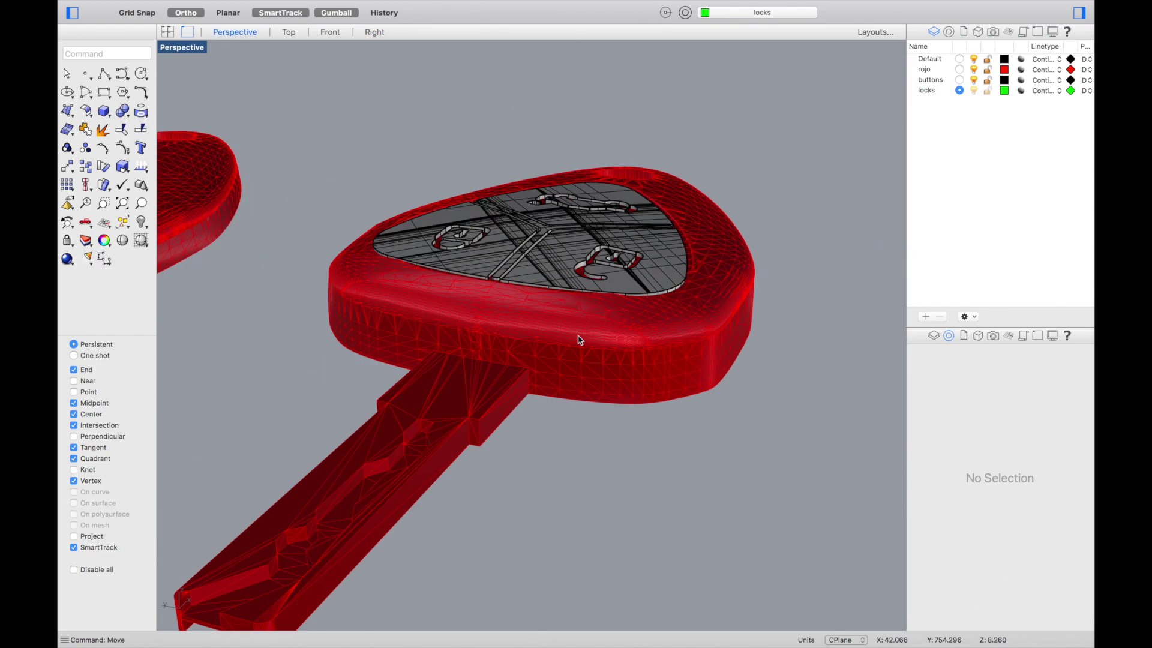
{"action": "right_click_drag", "start_coordinate": [580, 340], "coordinate": [621, 326]}
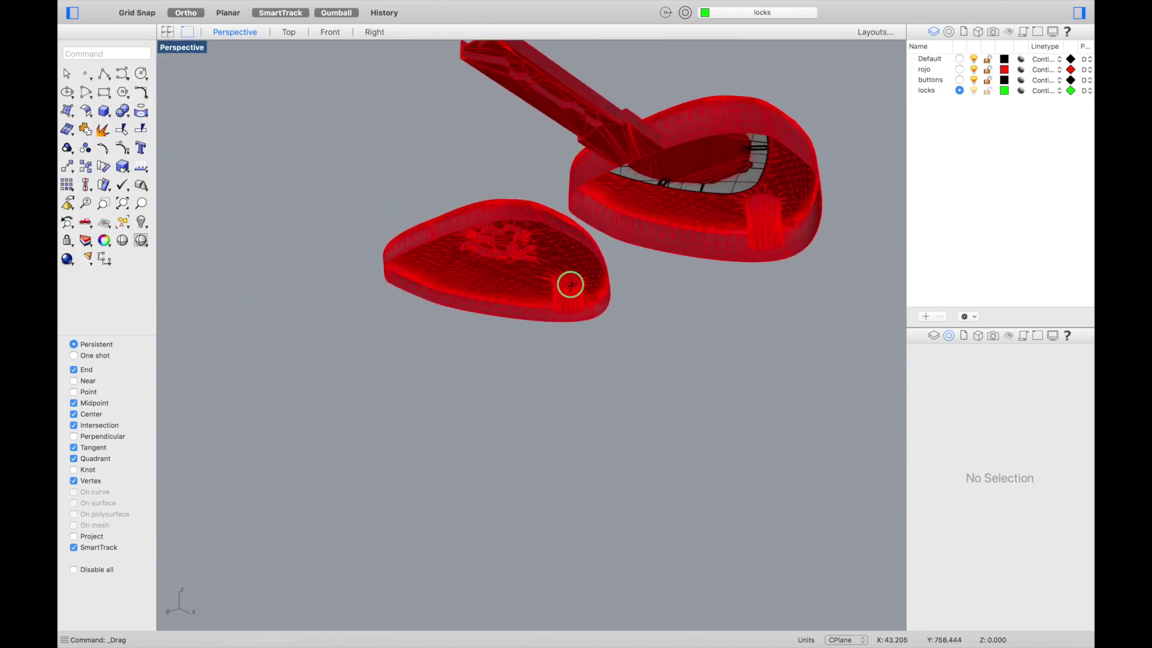
{"action": "right_click_drag", "start_coordinate": [571, 285], "coordinate": [586, 247]}
{"action": "scroll", "coordinate": [626, 165], "scroll_direction": "up", "scroll_amount": 12}
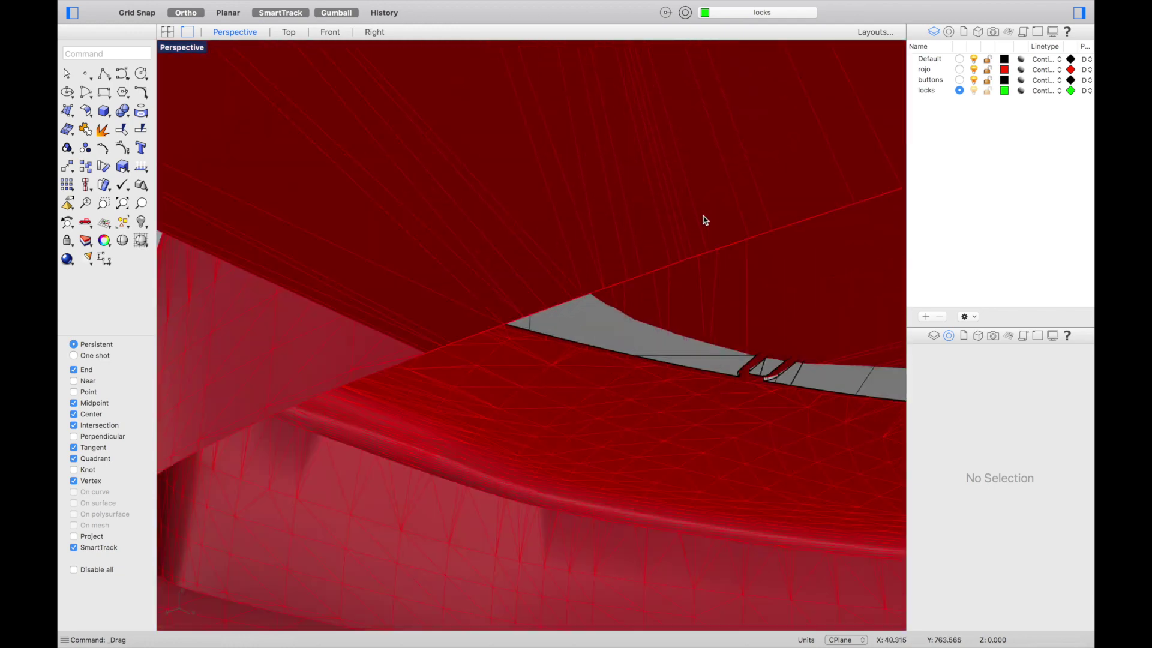
{"action": "scroll", "coordinate": [653, 226], "scroll_direction": "down", "scroll_amount": 12}
{"action": "right_click_drag", "start_coordinate": [674, 186], "coordinate": [647, 273]}
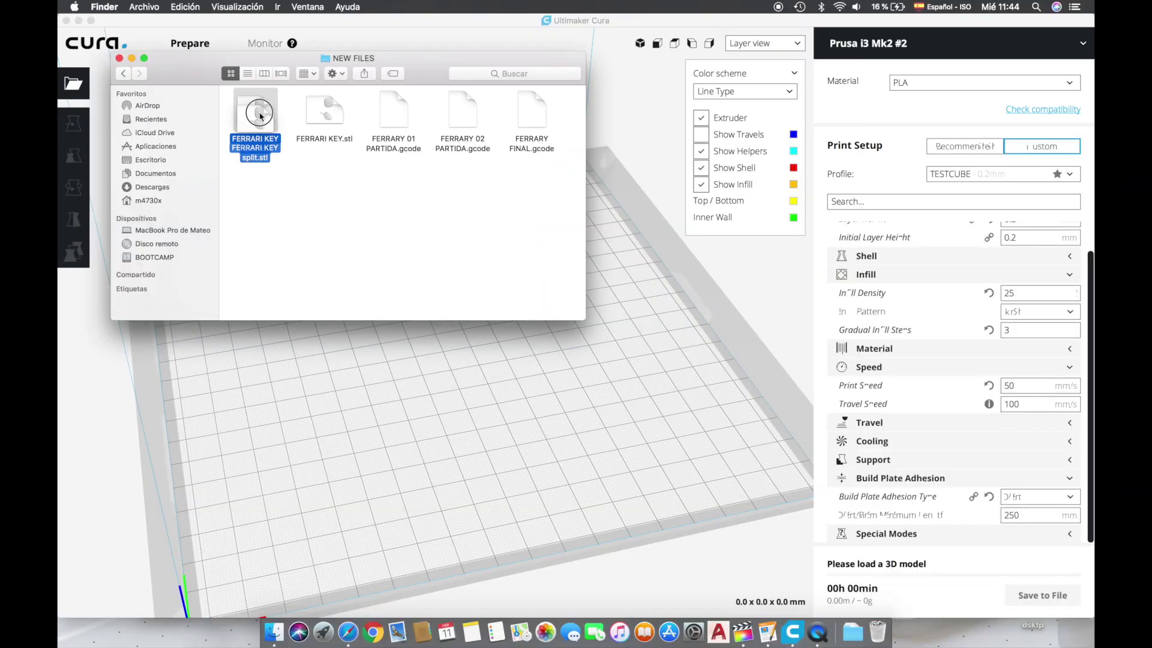
Step: Switch to Ultimaker Cura, load FERRARI KEY split.stl from the NEW FILES folder onto the build plate and inspect the sliced layers
{"action": "left_click_drag", "start_coordinate": [260, 116], "coordinate": [354, 432]}
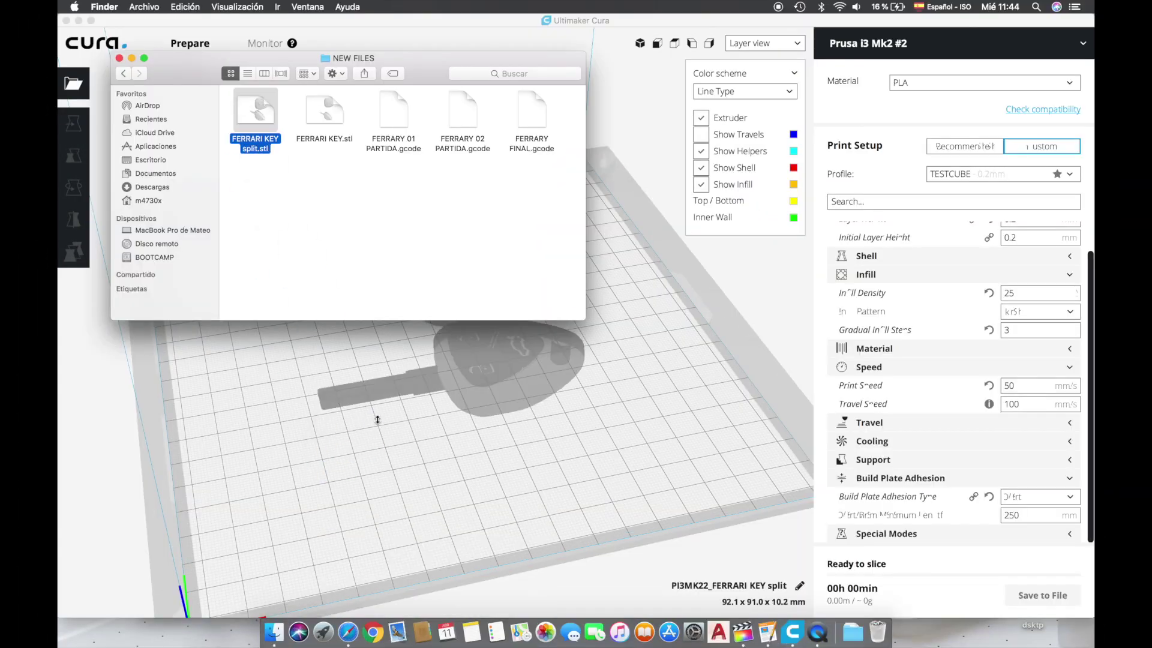
{"action": "left_click", "coordinate": [377, 421]}
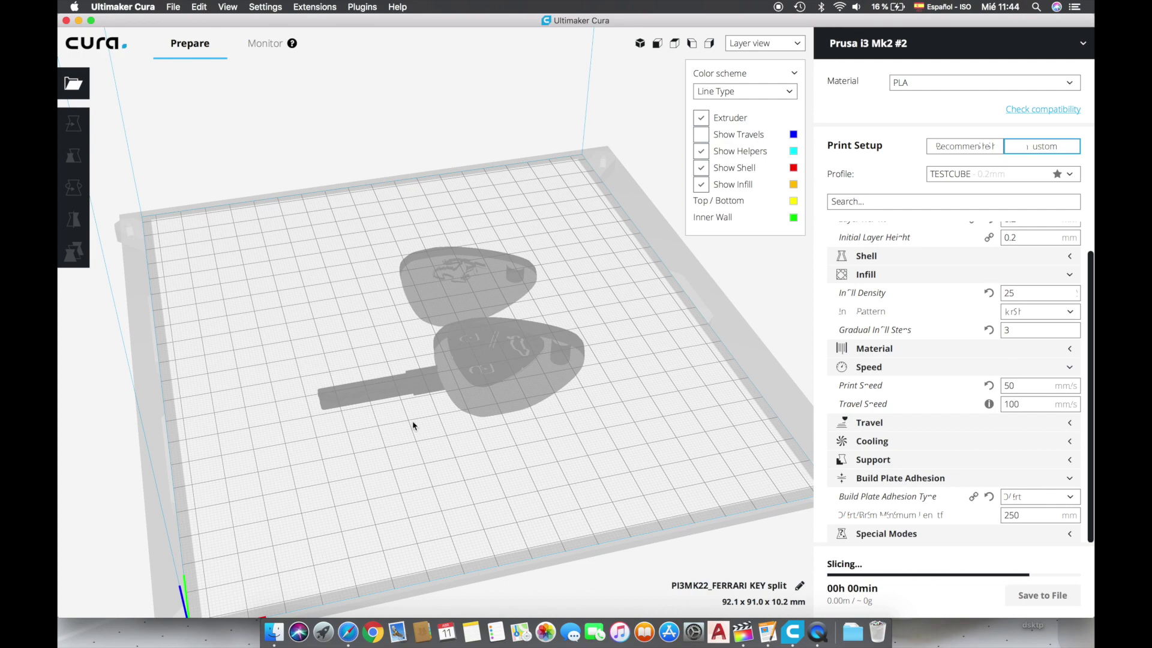
{"action": "right_click_drag", "start_coordinate": [551, 439], "coordinate": [412, 379]}
{"action": "scroll", "coordinate": [412, 379], "scroll_direction": "up", "scroll_amount": 3}
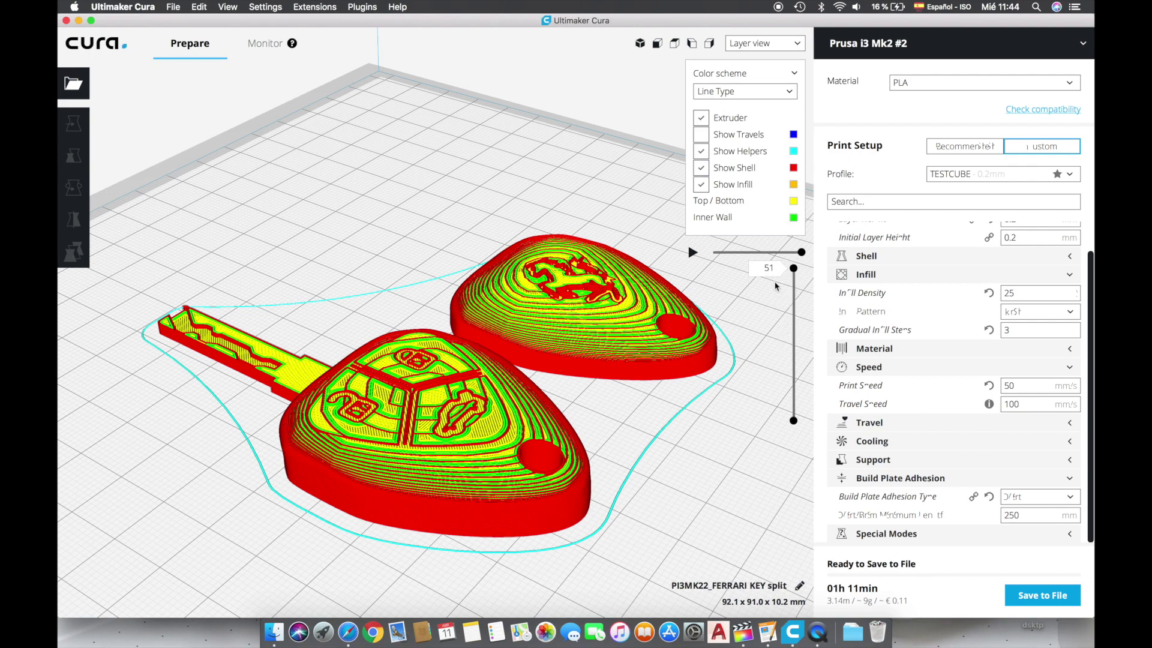
{"action": "mouse_move", "coordinate": [795, 275]}
{"action": "left_mouse_down"}
{"action": "mouse_move", "coordinate": [808, 421]}
{"action": "mouse_move", "coordinate": [811, 264]}
{"action": "left_mouse_up"}
Step: Set the build plate adhesion type to Brim and check the brim around both key halves
{"action": "scroll", "coordinate": [932, 316], "scroll_direction": "up", "scroll_amount": 2}
{"action": "scroll", "coordinate": [933, 316], "scroll_direction": "down", "scroll_amount": 1}
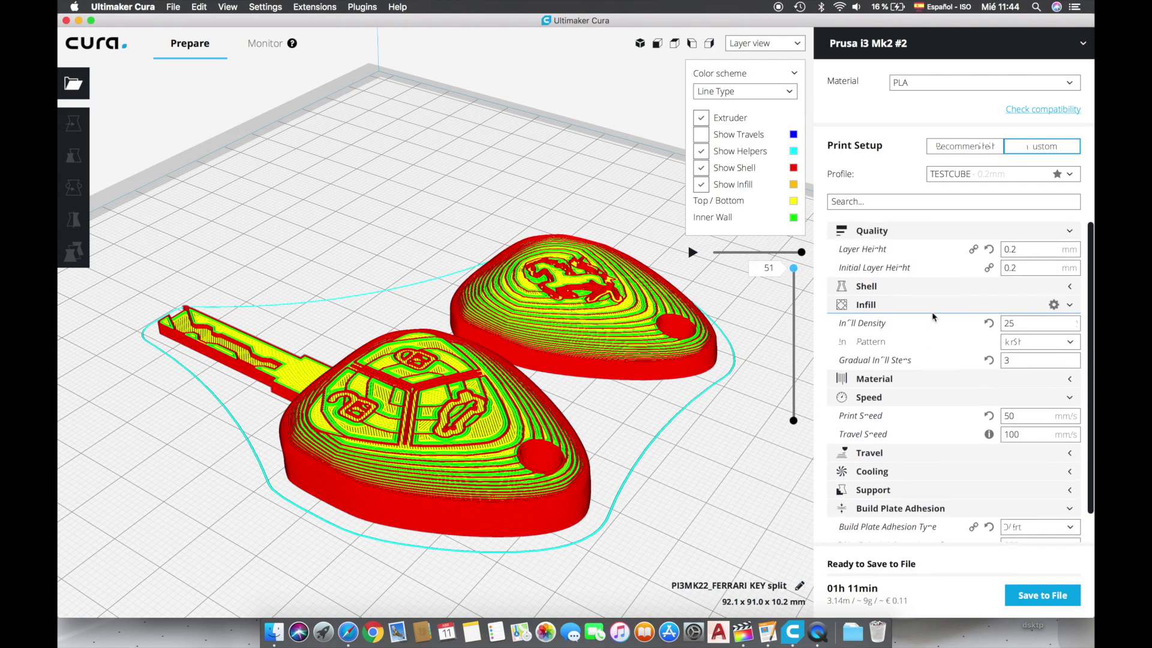
{"action": "scroll", "coordinate": [933, 316], "scroll_direction": "down", "scroll_amount": 1}
{"action": "left_click", "coordinate": [1041, 497]}
{"action": "left_click", "coordinate": [1017, 531]}
{"action": "scroll", "coordinate": [580, 376], "scroll_direction": "up", "scroll_amount": 2}
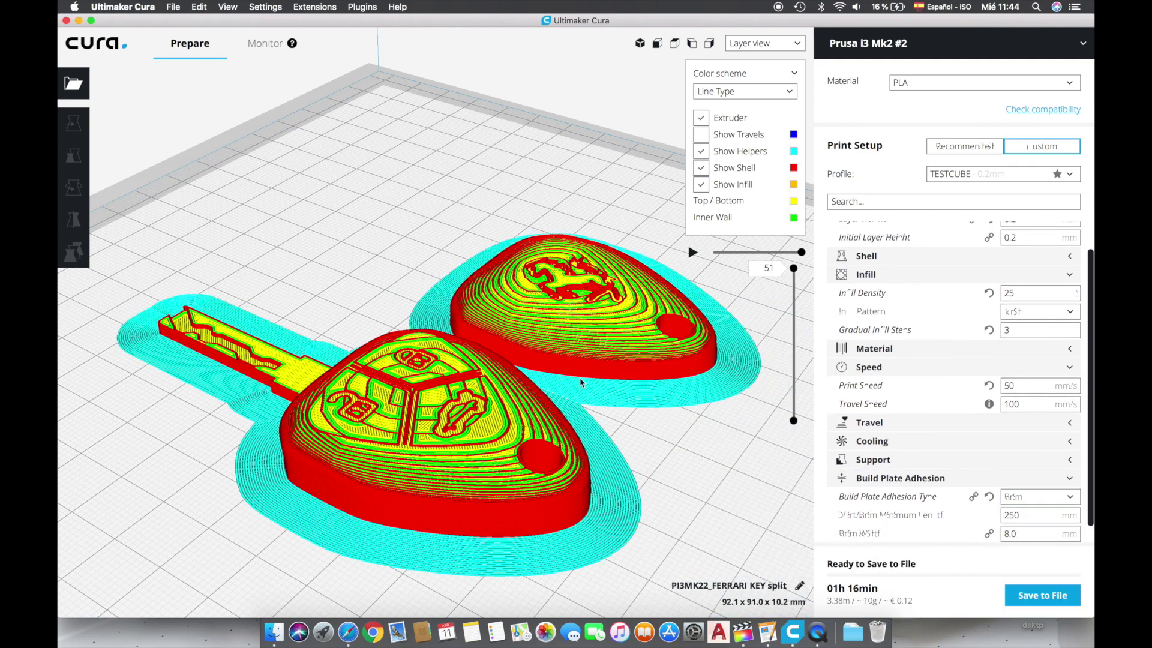
{"action": "scroll", "coordinate": [580, 377], "scroll_direction": "down", "scroll_amount": 3}
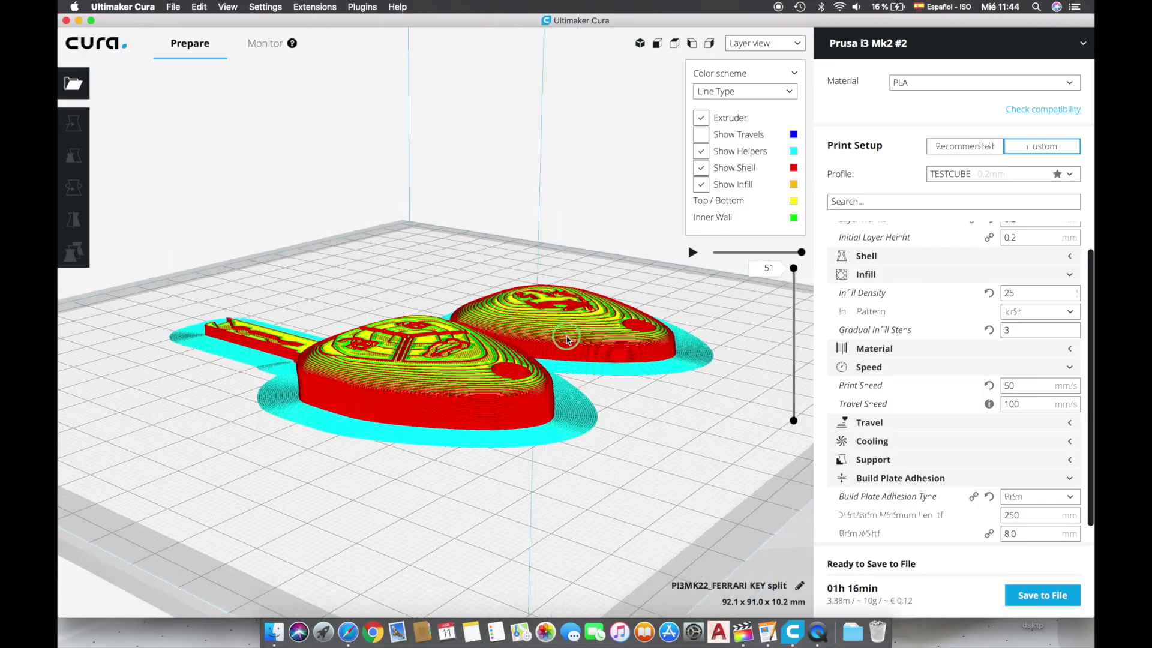